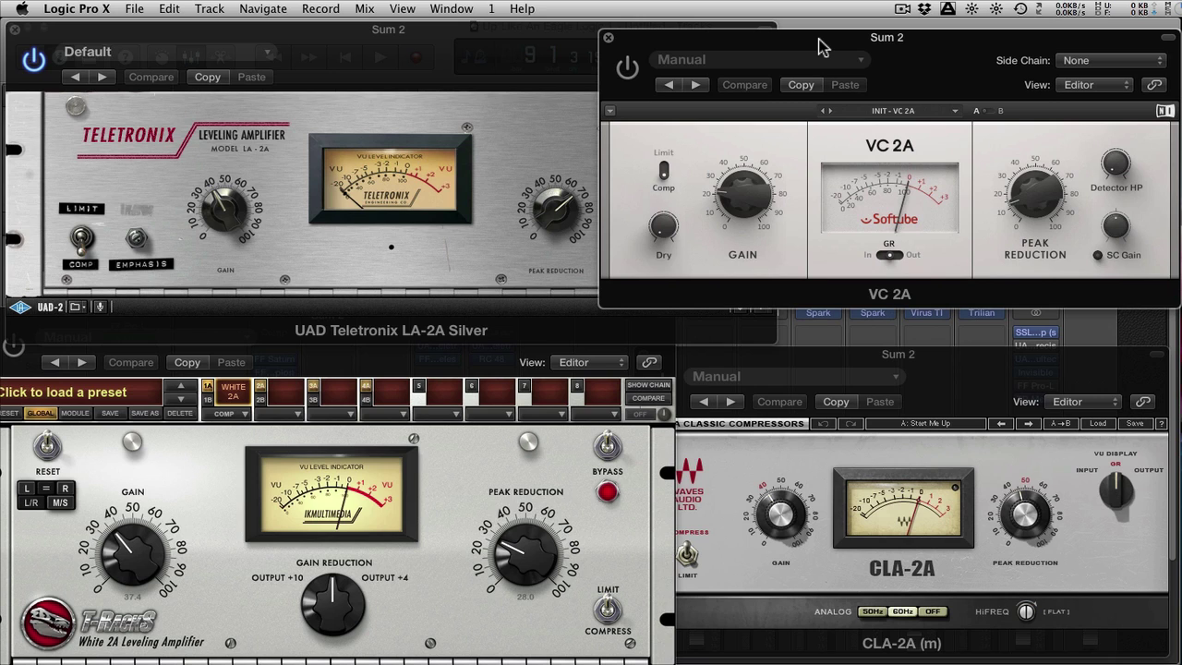
- Bring the UAD Teletronix LA-2A Silver plugin window to the front, over the VC 2A
{"action": "left_click", "coordinate": [565, 123]}
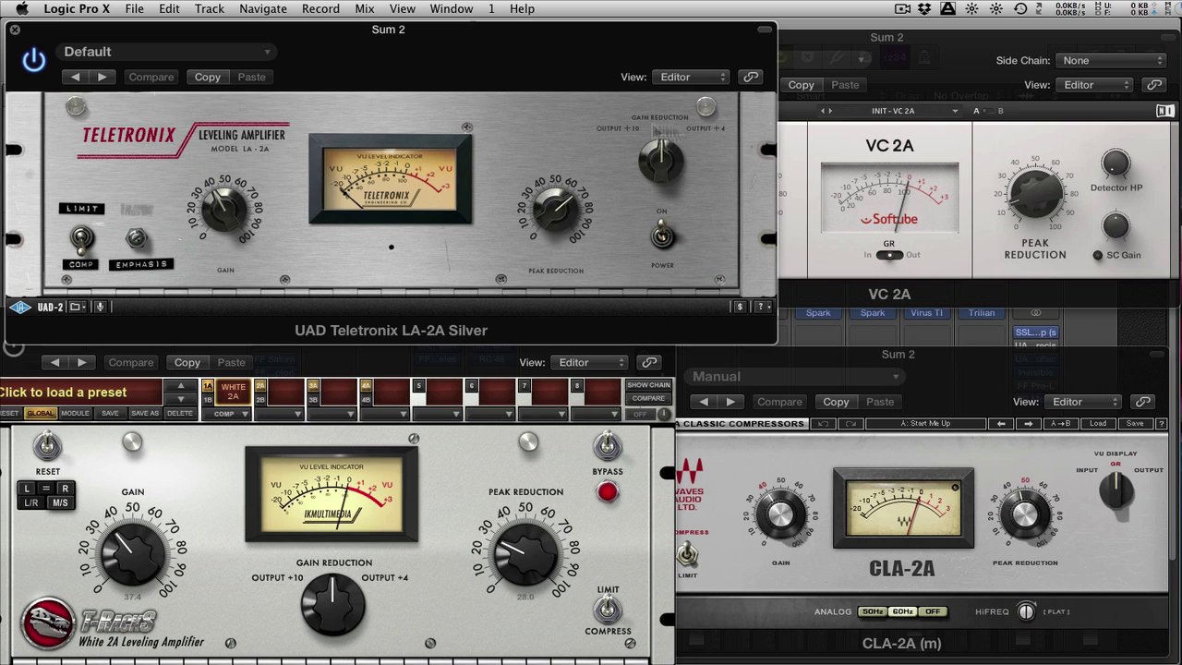
- Cycle through the VC 2A, CLA-2A and White 2A windows, ending with LA-2A Silver in front
{"action": "mouse_move", "coordinate": [912, 53]}
{"action": "left_mouse_down"}
{"action": "mouse_move", "coordinate": [955, 39]}
{"action": "mouse_move", "coordinate": [933, 44]}
{"action": "left_mouse_up"}
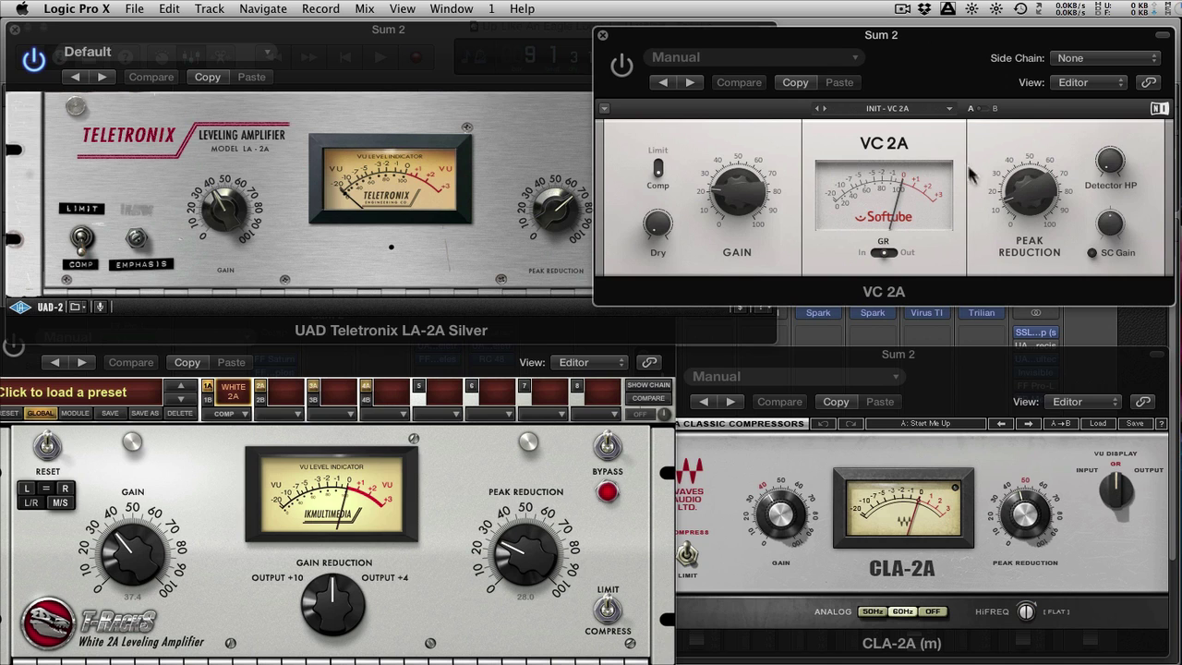
{"action": "left_click_drag", "start_coordinate": [992, 365], "coordinate": [996, 356]}
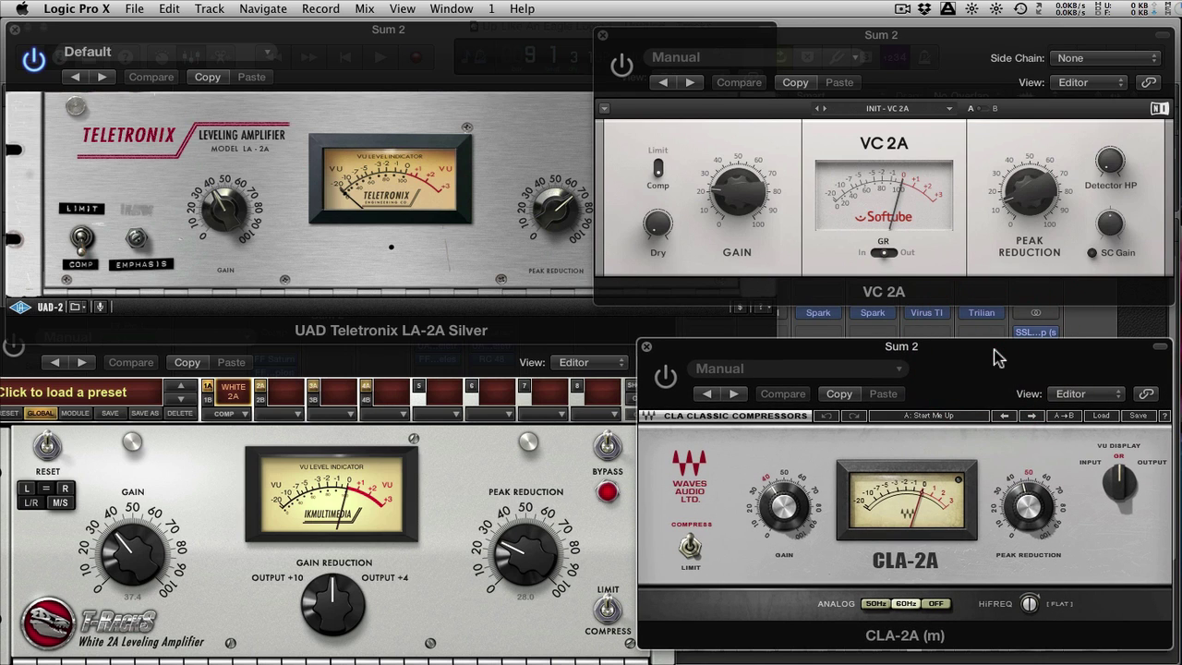
{"action": "left_click", "coordinate": [547, 481]}
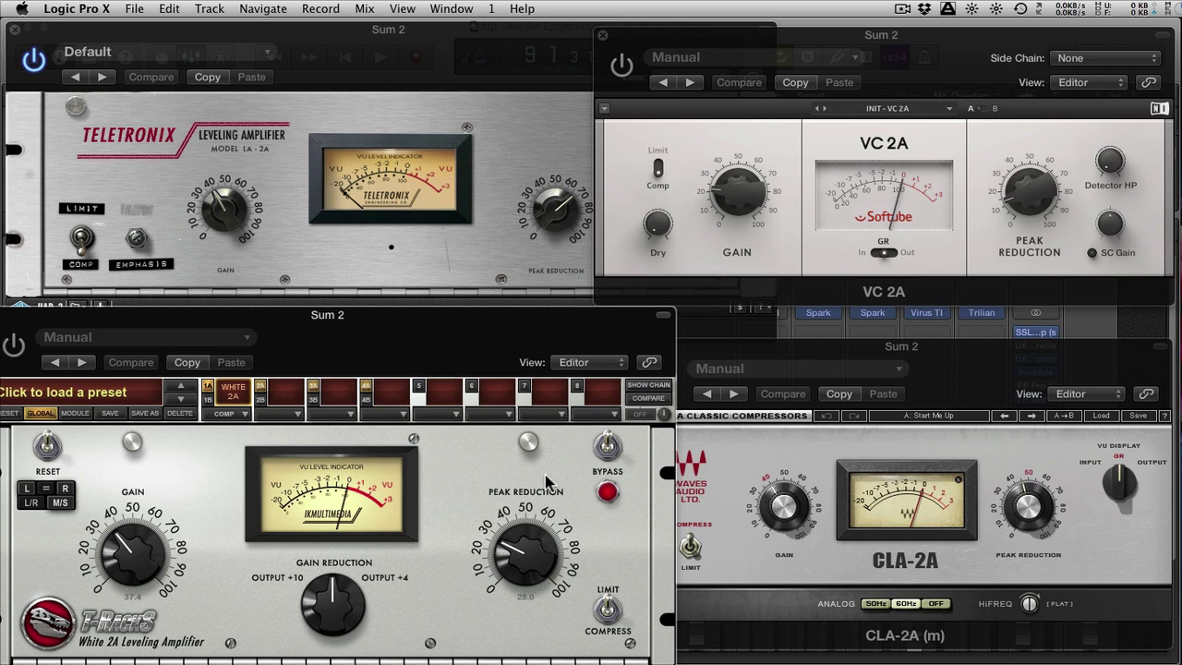
{"action": "left_click", "coordinate": [432, 266]}
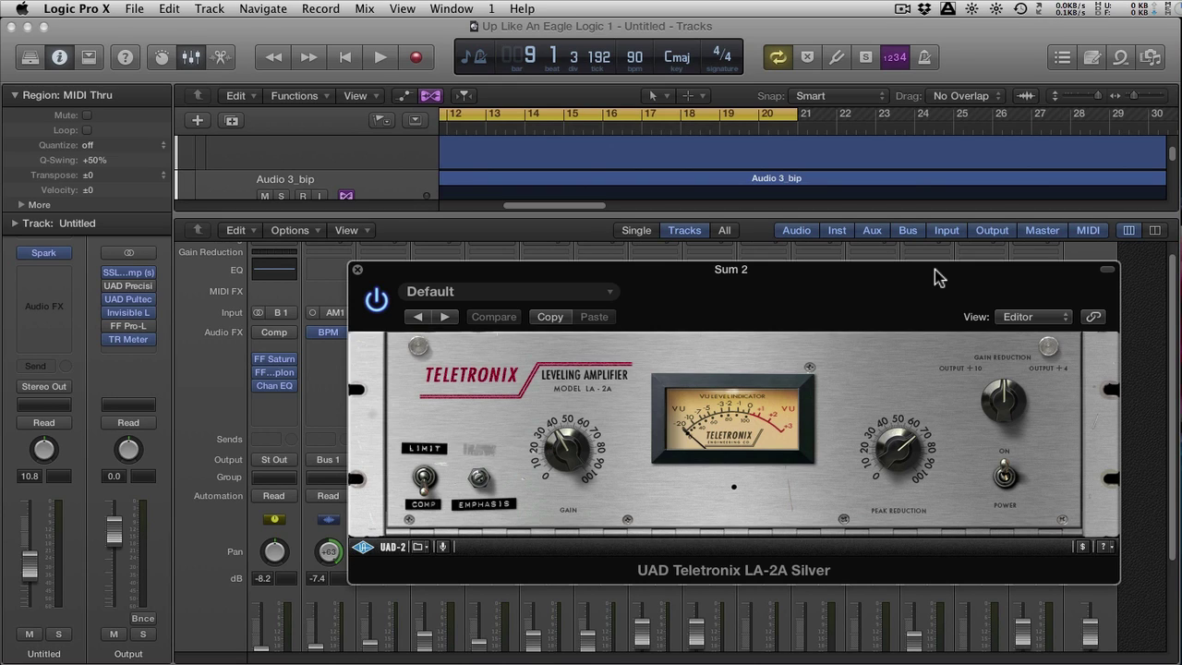
- Turn the LA-2A Gain knob and flip the Limit/Comp switch so Compare lights up
{"action": "mouse_move", "coordinate": [1006, 401]}
{"action": "left_mouse_down"}
{"action": "mouse_move", "coordinate": [1008, 434]}
{"action": "mouse_move", "coordinate": [1010, 379]}
{"action": "mouse_move", "coordinate": [1014, 550]}
{"action": "left_mouse_up"}
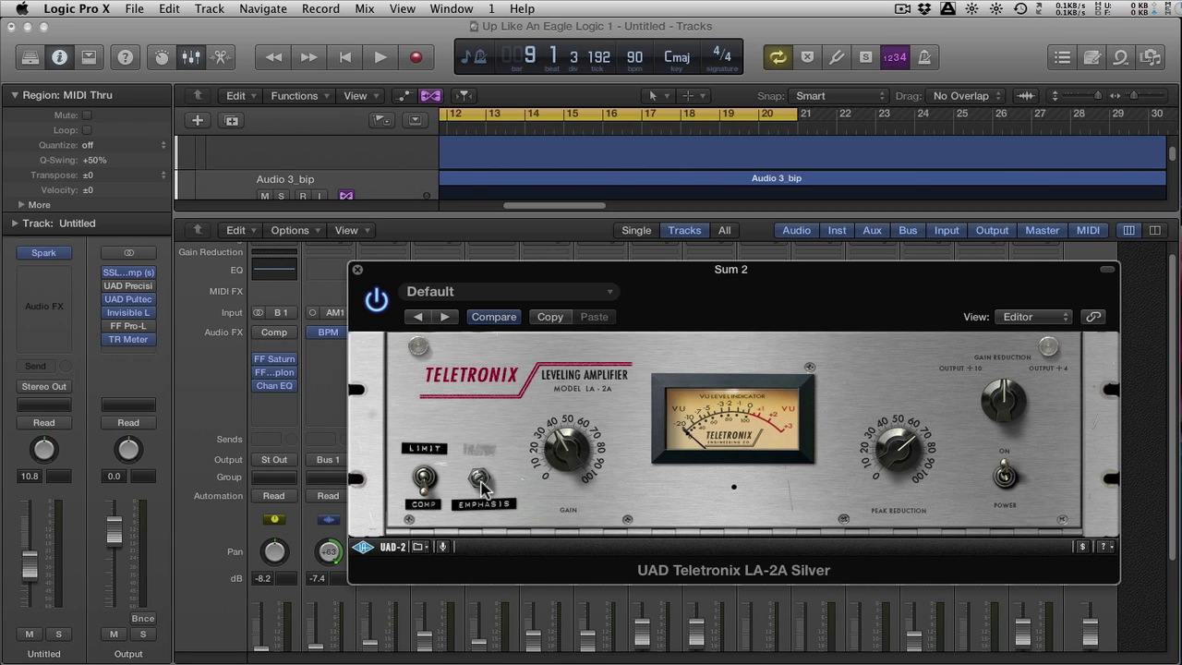
{"action": "left_click", "coordinate": [424, 478]}
- Stop playback, move the LA-2A window up and right, and scroll the mixer to its insert slots
{"action": "left_click_drag", "start_coordinate": [826, 265], "coordinate": [726, 396]}
{"action": "left_click_drag", "start_coordinate": [480, 330], "coordinate": [478, 357]}
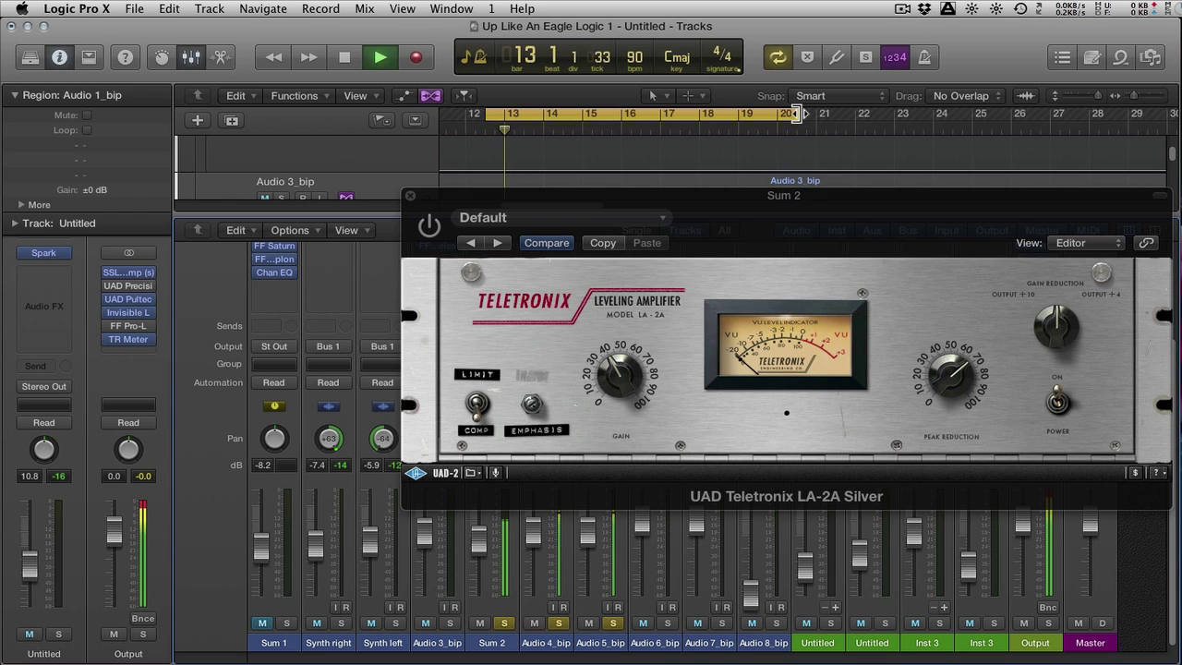
{"action": "key", "text": "space"}
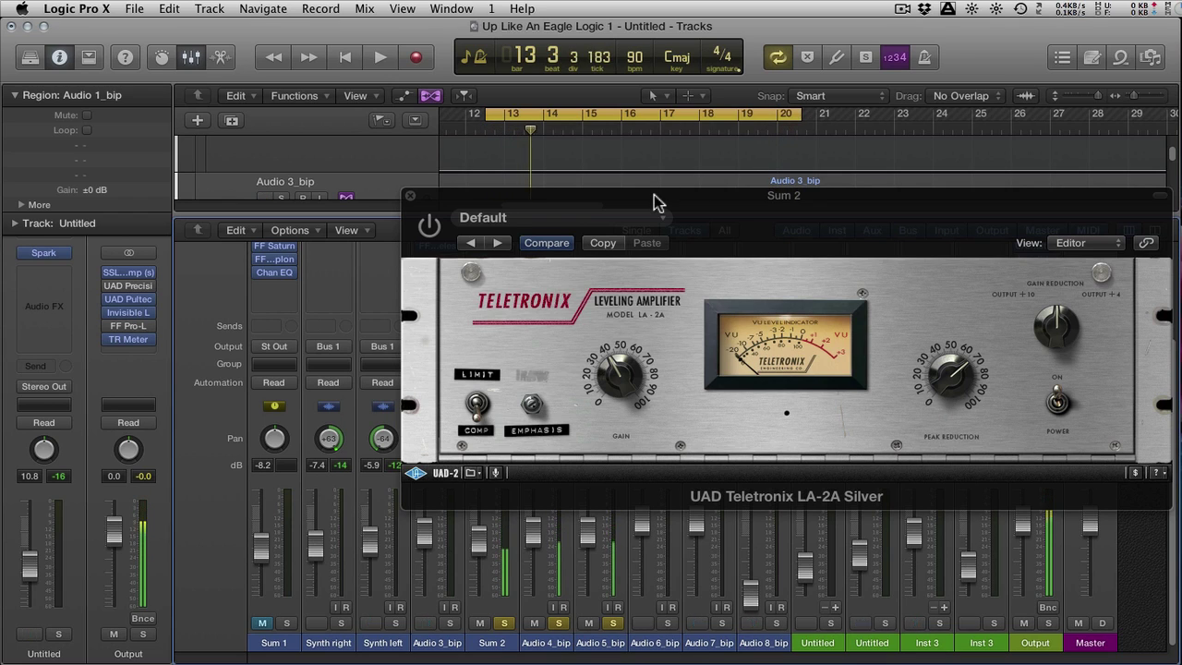
{"action": "left_click_drag", "start_coordinate": [655, 206], "coordinate": [871, 186]}
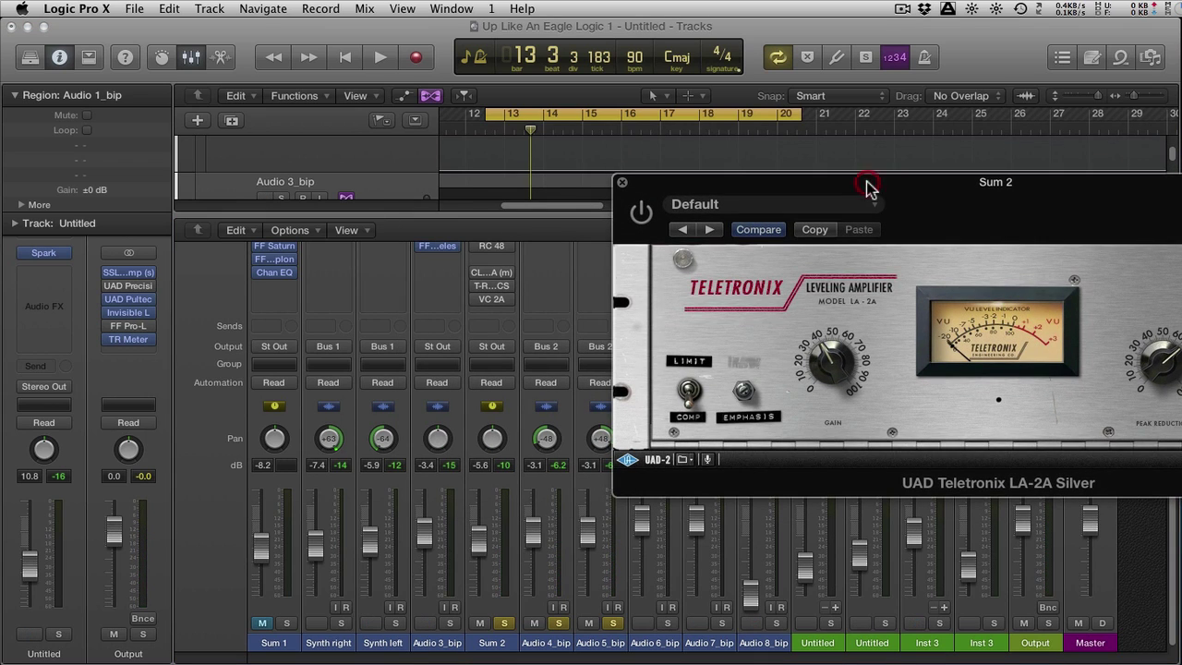
{"action": "scroll", "coordinate": [517, 303], "scroll_direction": "up", "scroll_amount": 2}
{"action": "scroll", "coordinate": [518, 304], "scroll_direction": "up", "scroll_amount": 2}
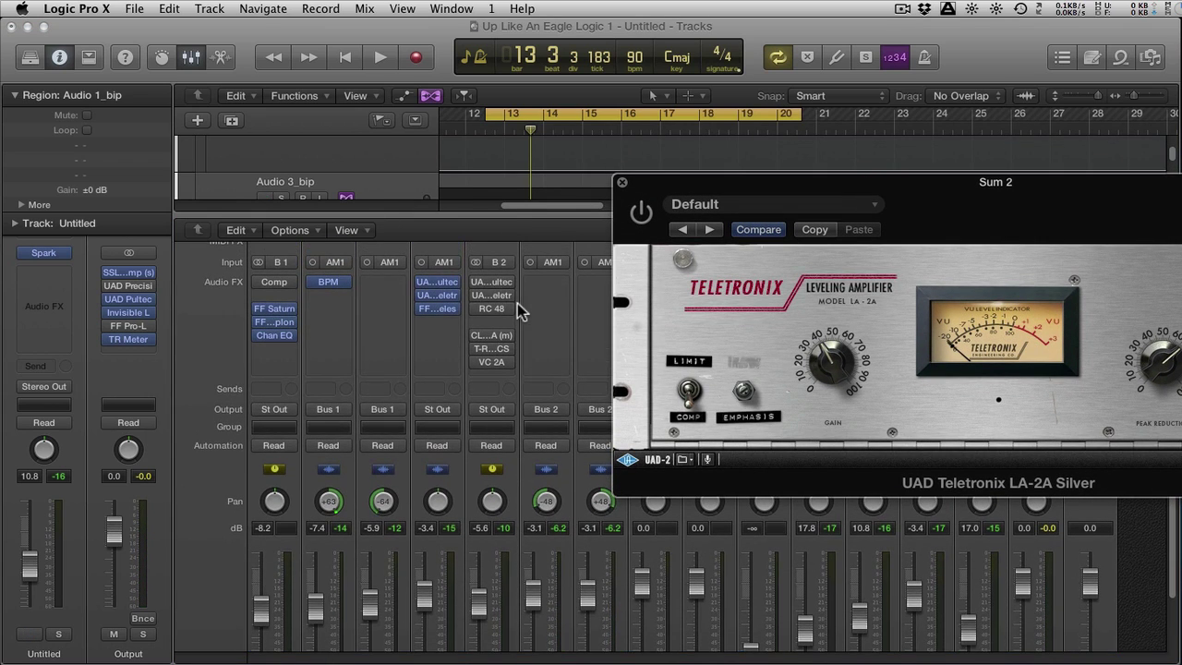
- Check the Pultec HLF-3C on the bus channel, mute the Untitled track, and reposition the LA-2A window
{"action": "left_click", "coordinate": [488, 283]}
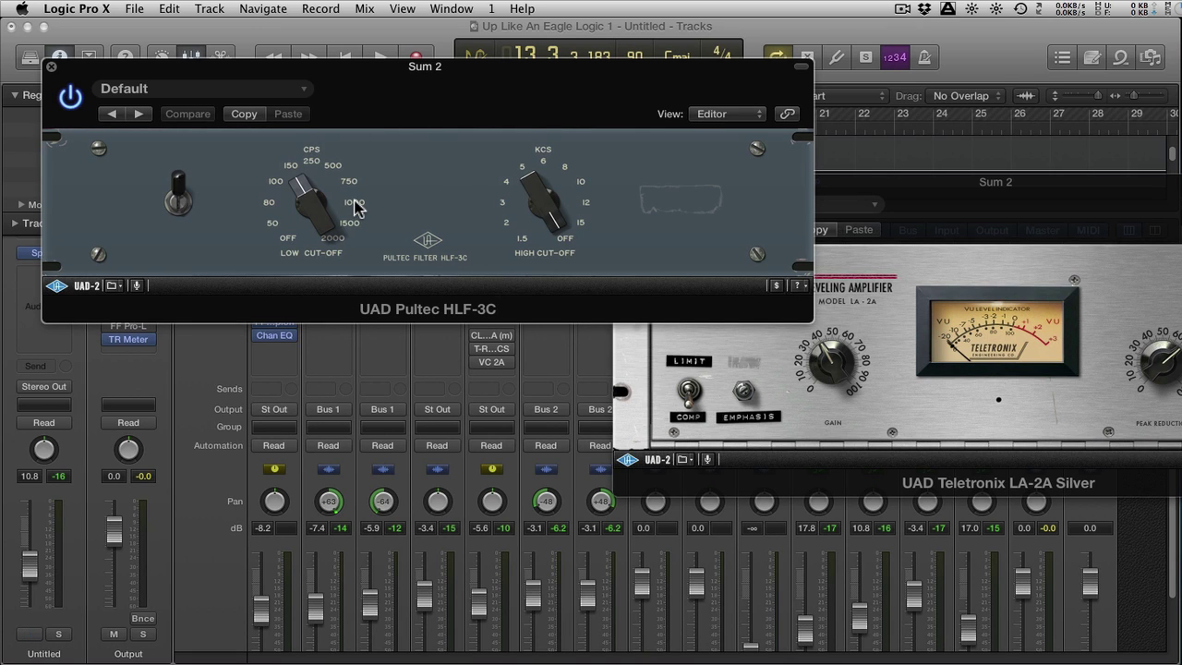
{"action": "left_click", "coordinate": [52, 67]}
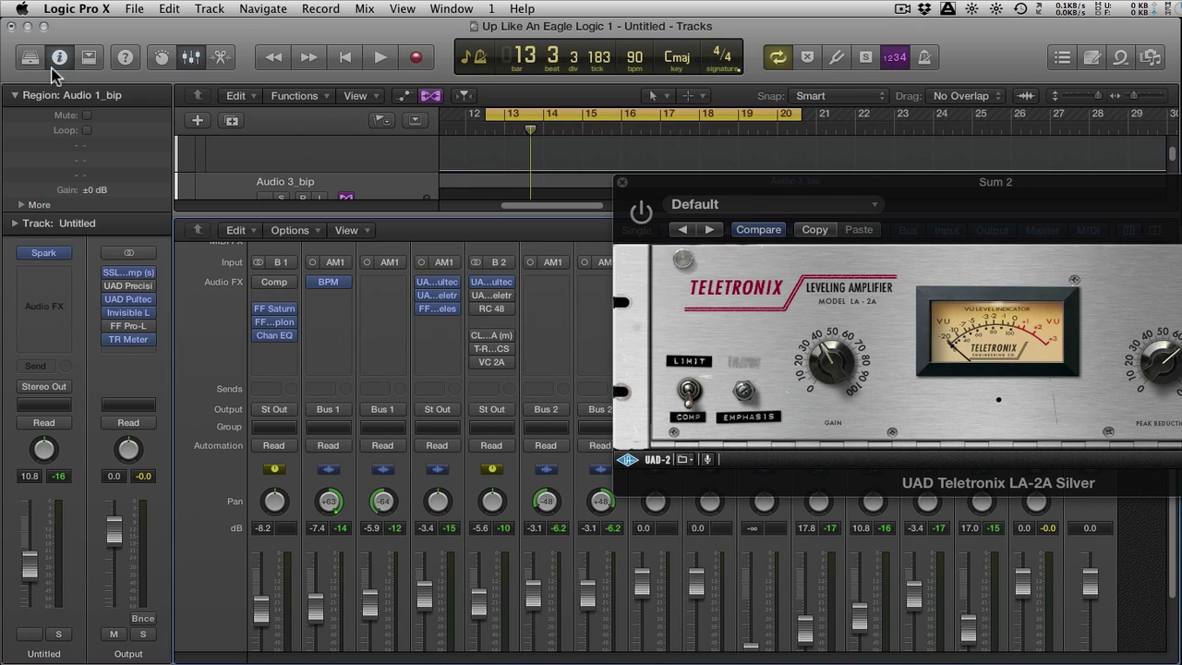
{"action": "key", "text": "ctrl+m"}
{"action": "left_click_drag", "start_coordinate": [752, 179], "coordinate": [672, 166]}
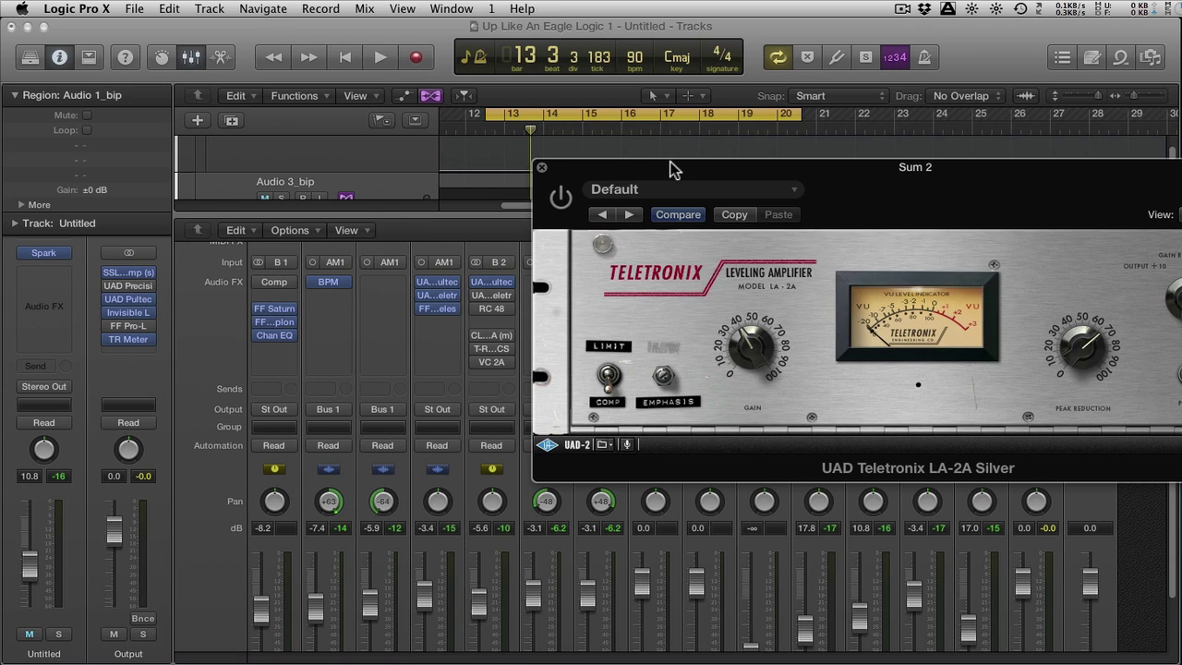
- Play the loop, A/B the Untitled and Audio 3_bip tracks with mute, and nudge LA-2A gain up
{"action": "left_click_drag", "start_coordinate": [672, 163], "coordinate": [644, 157]}
{"action": "key", "text": "space"}
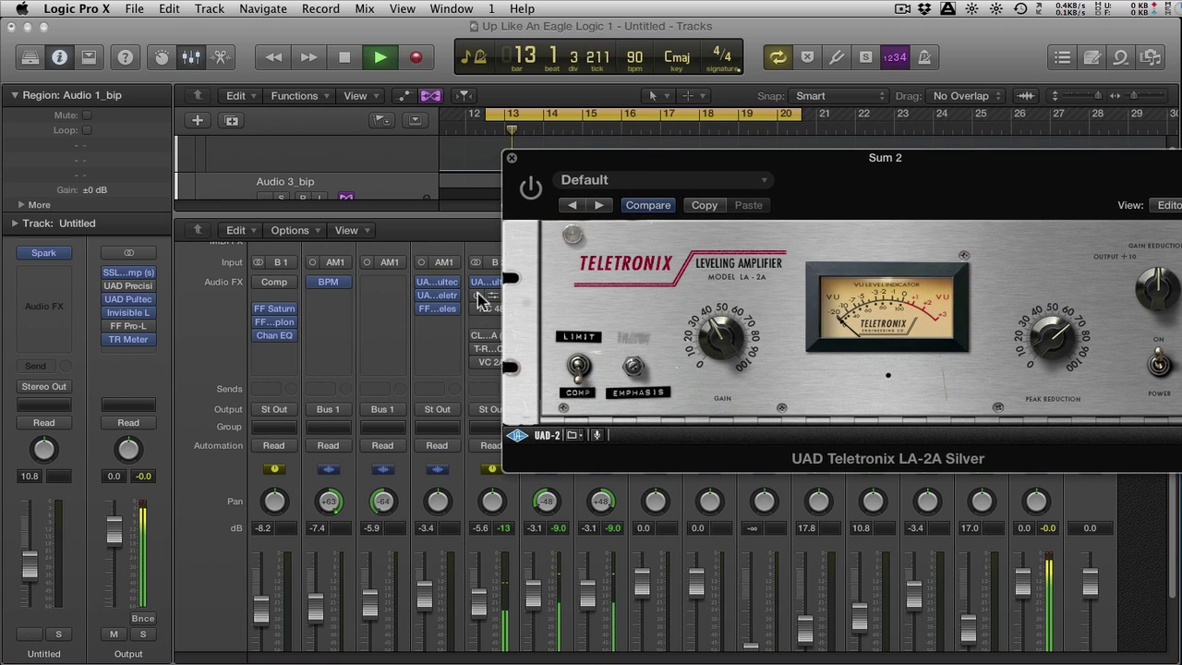
{"action": "key", "text": "ctrl+m"}
{"action": "key", "text": "ctrl+m"}
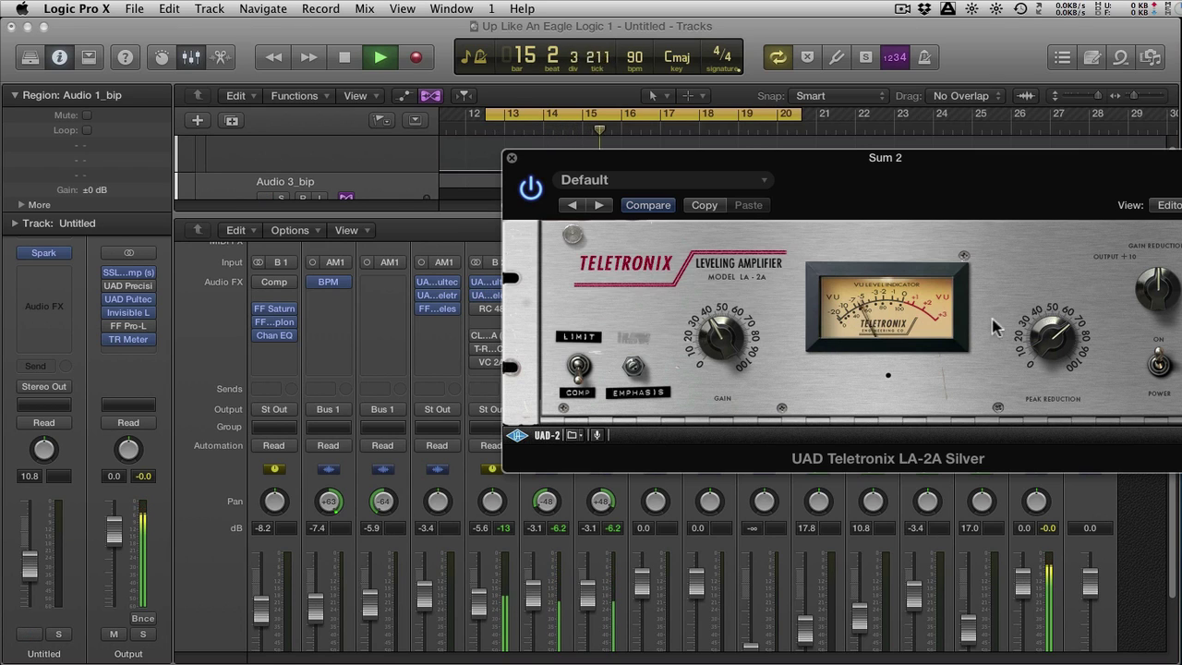
{"action": "key", "text": "ctrl+m"}
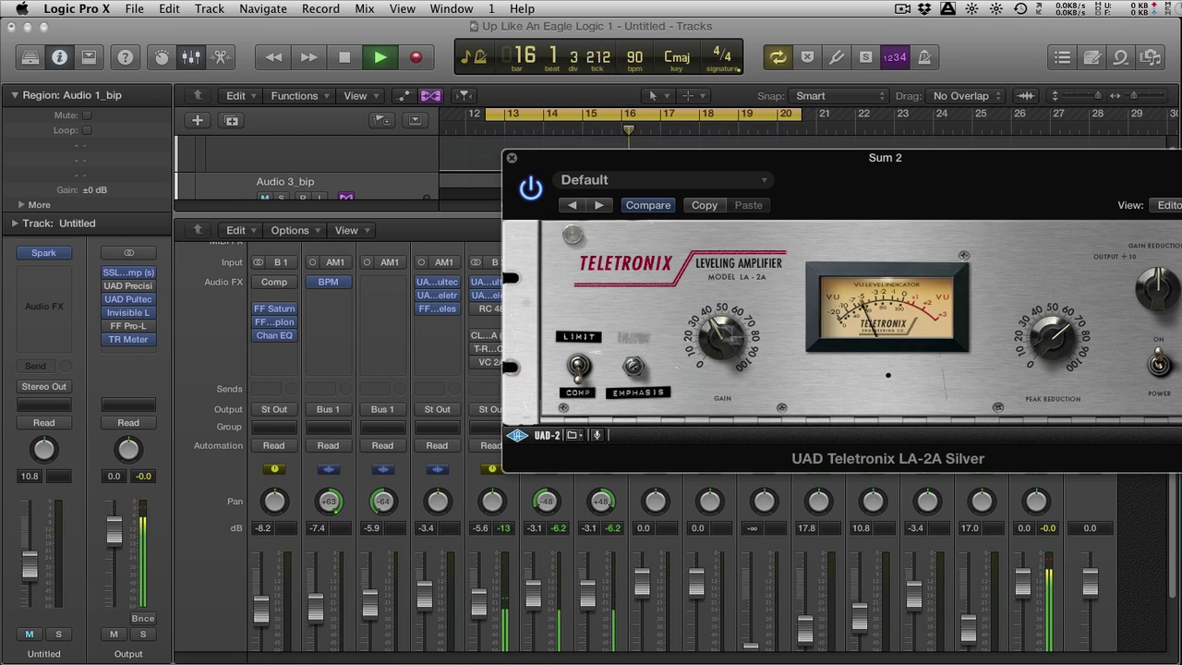
{"action": "left_click_drag", "start_coordinate": [722, 335], "coordinate": [721, 329]}
{"action": "key", "text": "ctrl+m"}
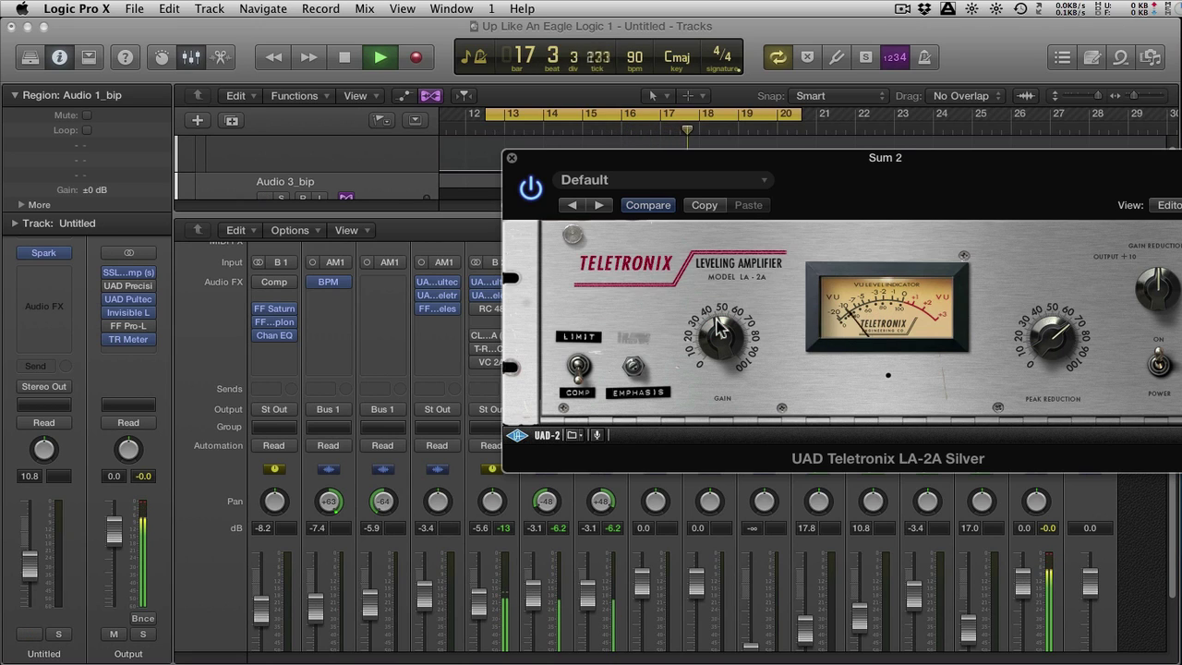
{"action": "key", "text": "ctrl+m"}
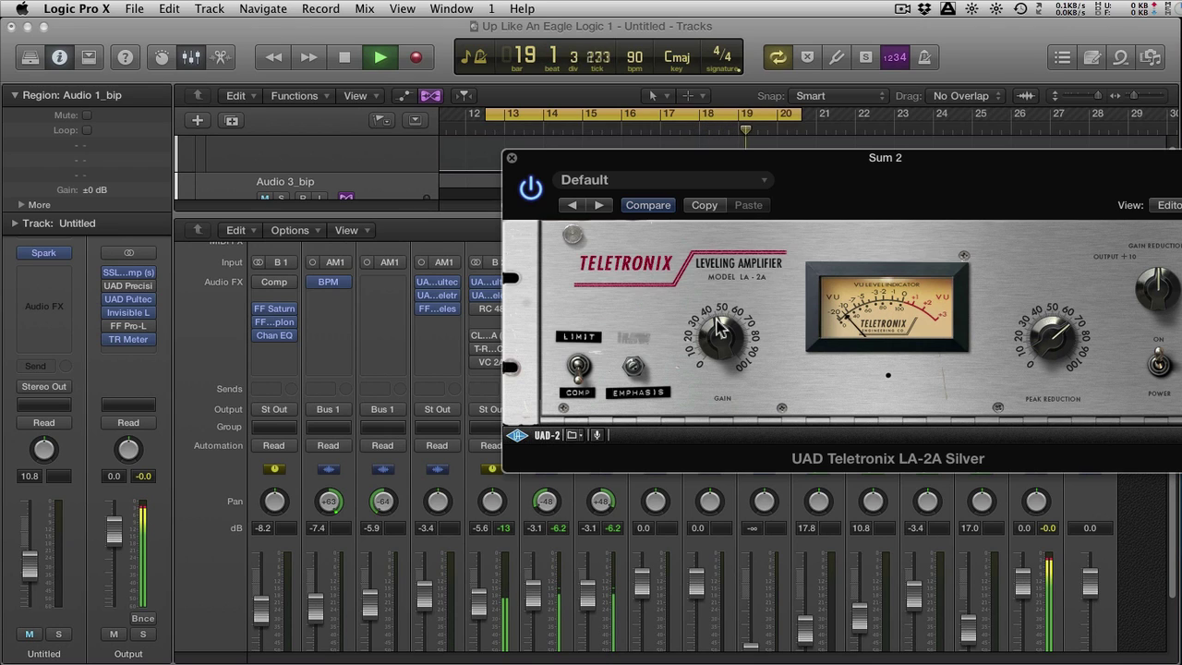
{"action": "key", "text": "ctrl+m"}
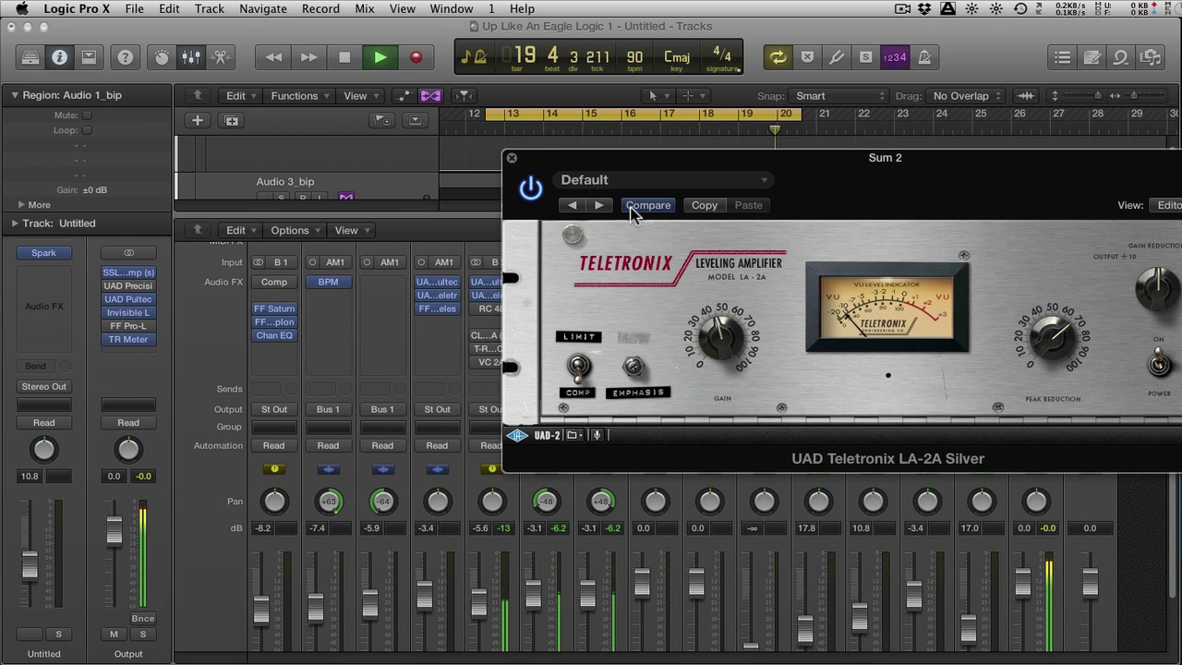
- Compare against the saved LA-2A settings, stop playback, and re-toggle the track mutes
{"action": "left_click", "coordinate": [633, 207]}
{"action": "key", "text": "space"}
{"action": "key", "text": "ctrl+m"}
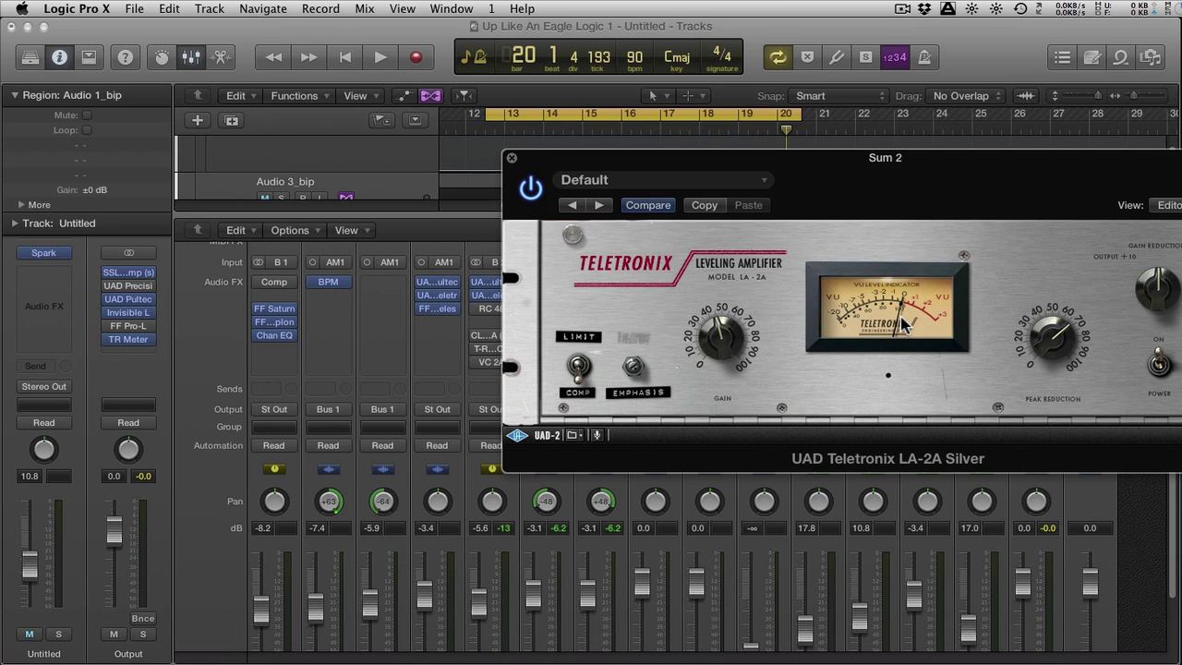
{"action": "key", "text": "ctrl+m"}
{"action": "key", "text": "ctrl+m"}
{"action": "key", "text": "ctrl+m"}
{"action": "key", "text": "ctrl+m"}
{"action": "key", "text": "ctrl+m"}
{"action": "key", "text": "ctrl+m"}
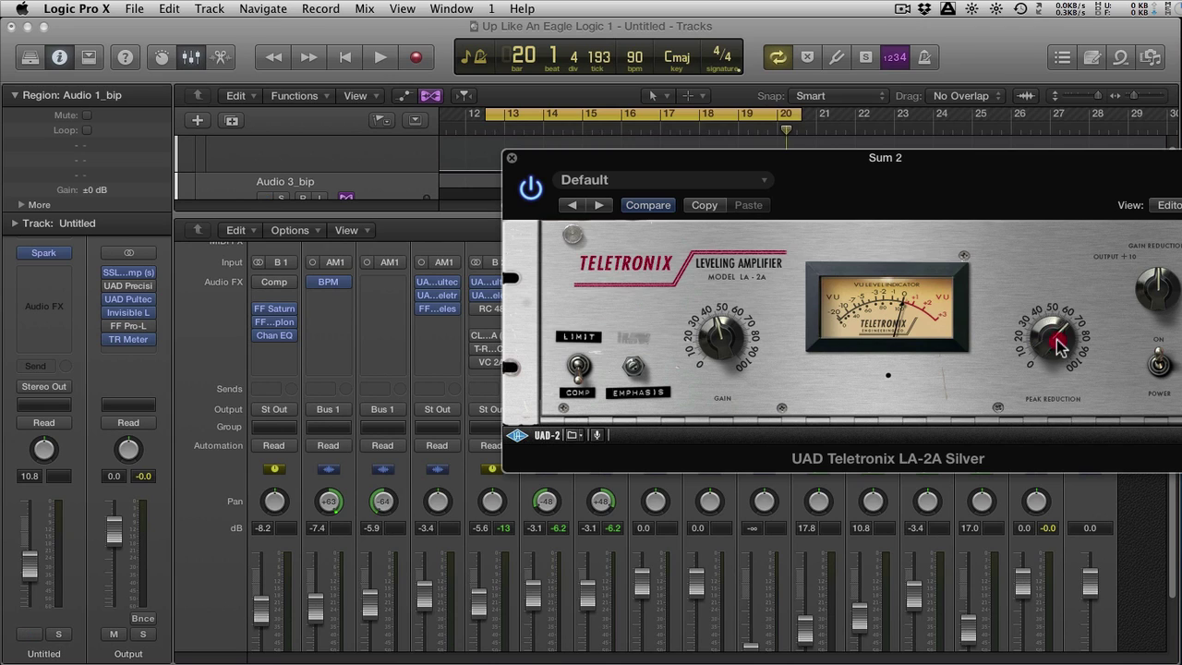
- Lower LA-2A peak reduction from about 65 to 50, match the gain, and replay from bar 12
{"action": "left_click_drag", "start_coordinate": [1058, 338], "coordinate": [1061, 363]}
{"action": "left_click_drag", "start_coordinate": [710, 342], "coordinate": [712, 344]}
{"action": "key", "text": "ctrl+m"}
{"action": "key", "text": "space"}
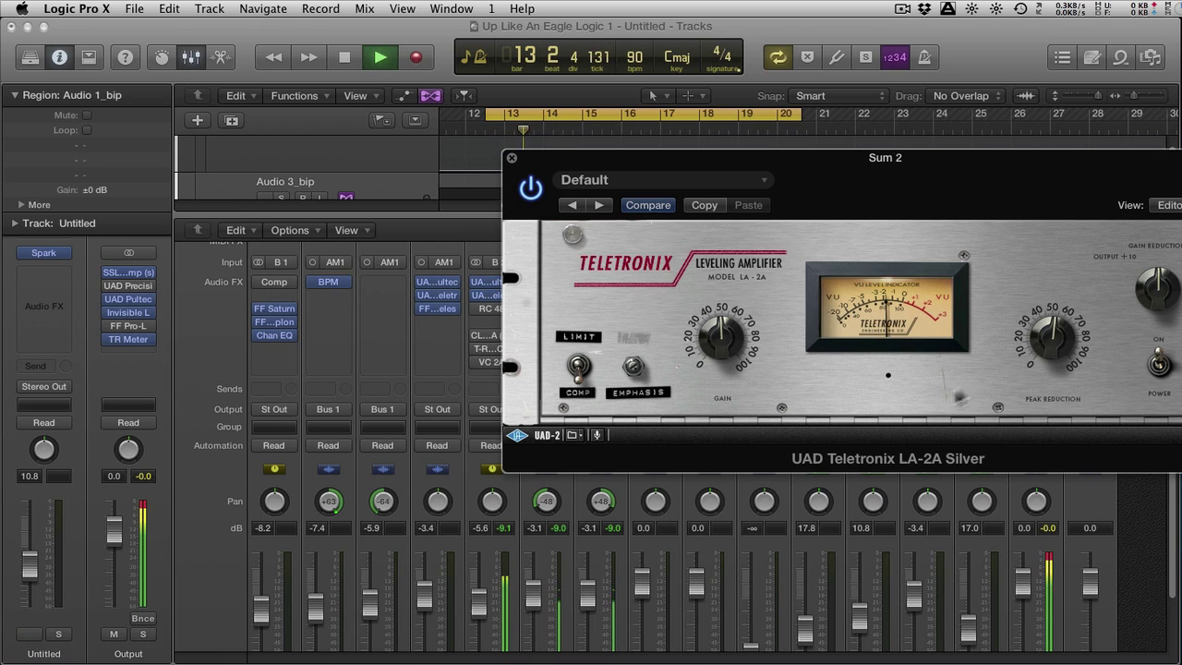
{"action": "left_click_drag", "start_coordinate": [1053, 334], "coordinate": [1053, 340]}
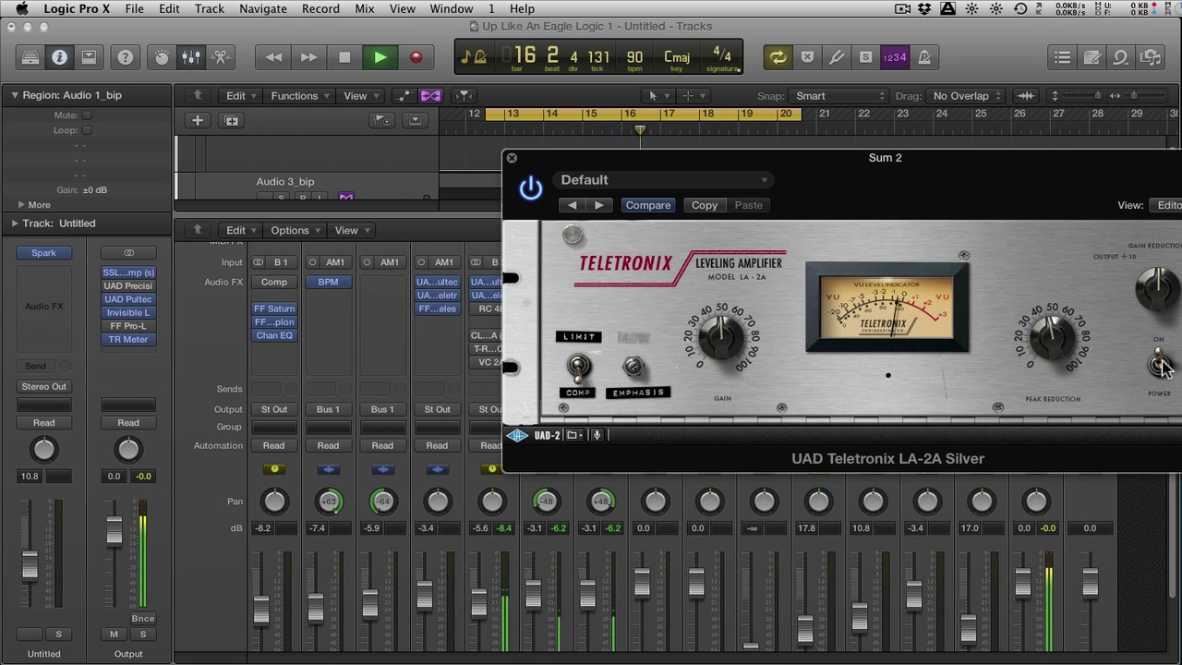
- Bypass the LA-2A, raise channel 5 from -5.6 to -2.1 dB, and restart playback
{"action": "left_click", "coordinate": [1162, 389]}
{"action": "key", "text": "space"}
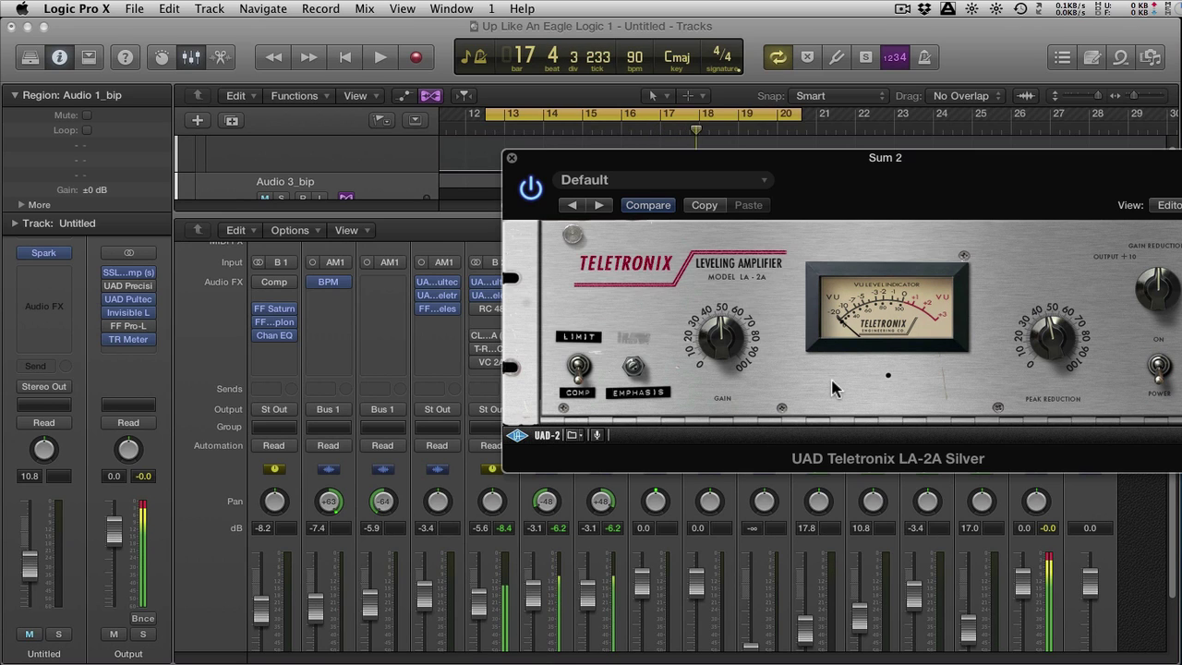
{"action": "left_click_drag", "start_coordinate": [483, 606], "coordinate": [483, 580]}
{"action": "left_click", "coordinate": [721, 338]}
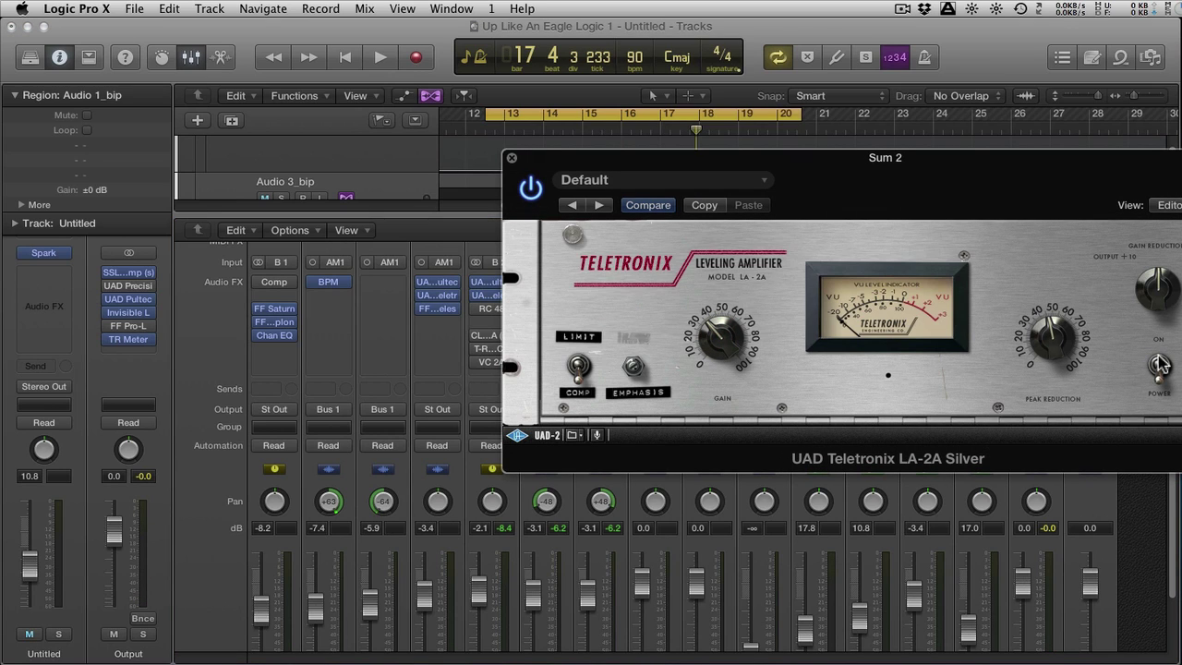
{"action": "key", "text": "space"}
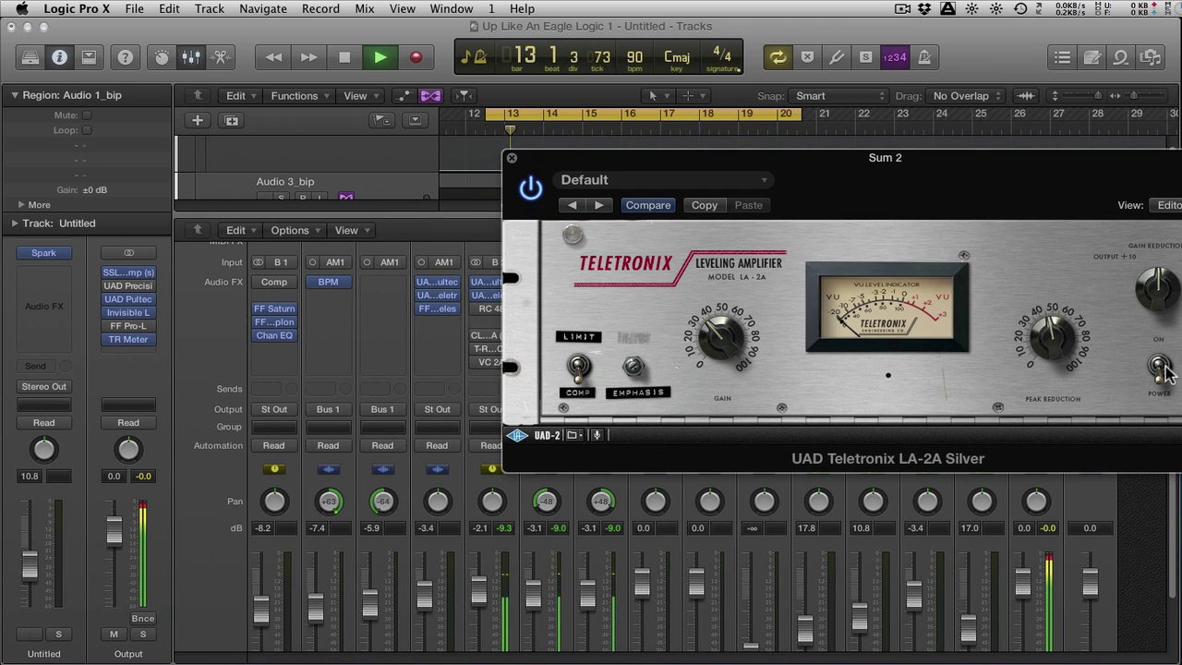
- Toggle the LA-2A power on and off during playback to compare the compressed drums
{"action": "left_click", "coordinate": [1166, 350]}
{"action": "left_click", "coordinate": [1156, 351]}
{"action": "left_click", "coordinate": [724, 341]}
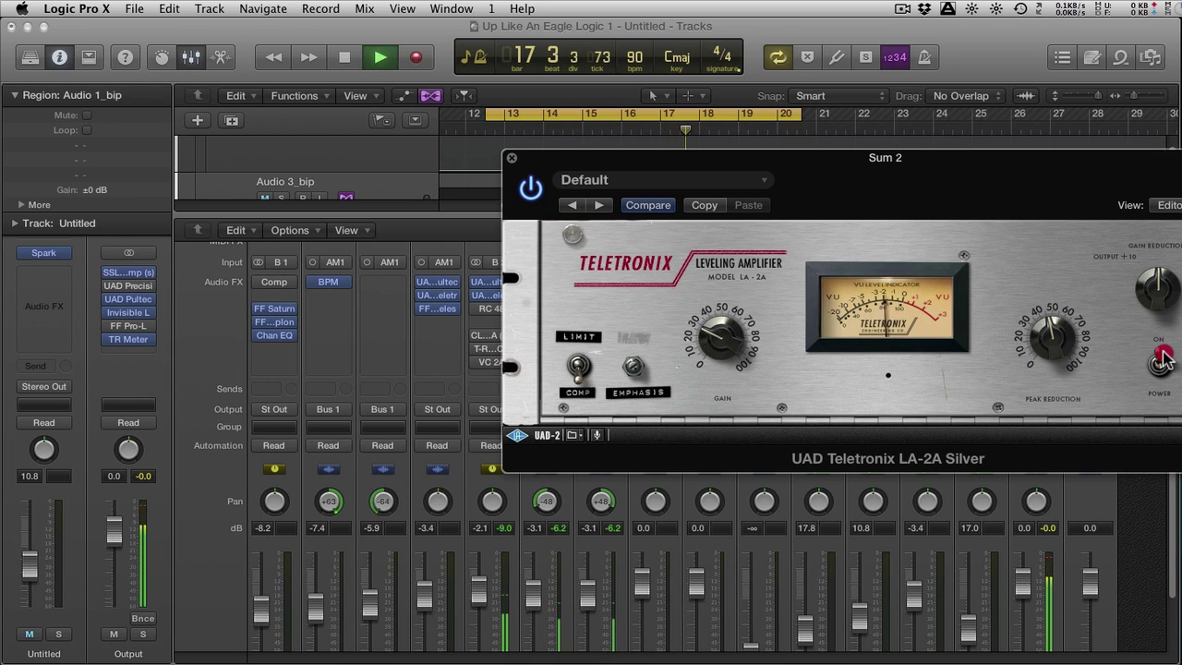
{"action": "left_click", "coordinate": [1162, 362]}
{"action": "left_click", "coordinate": [1162, 362]}
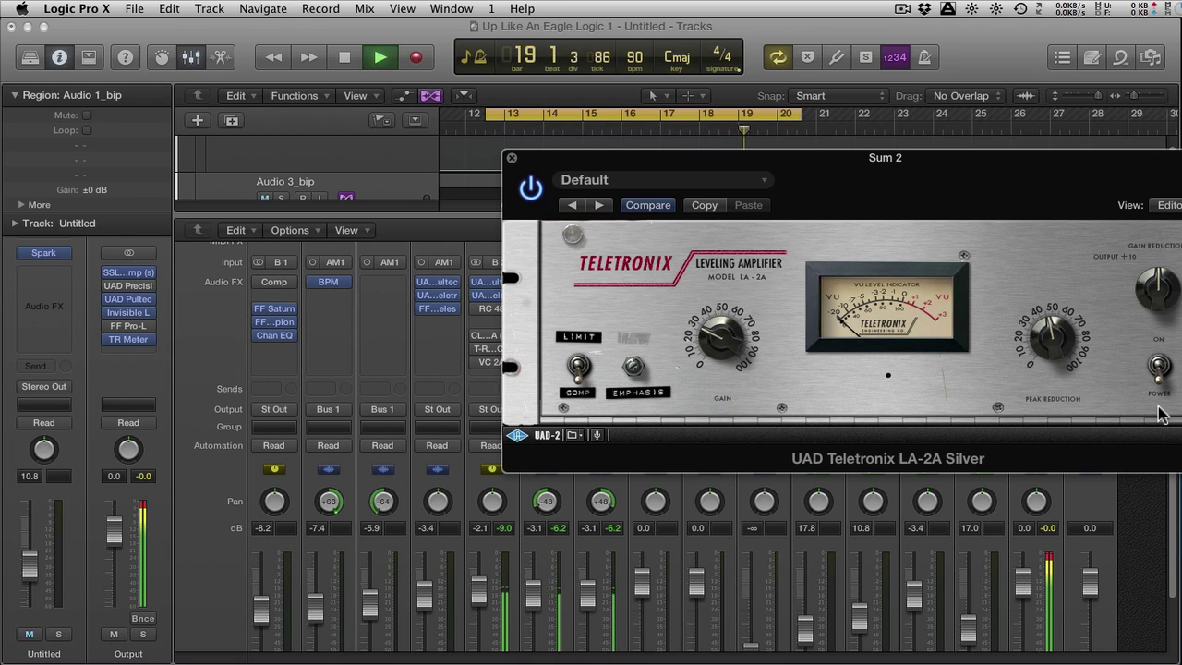
{"action": "left_click", "coordinate": [1158, 368]}
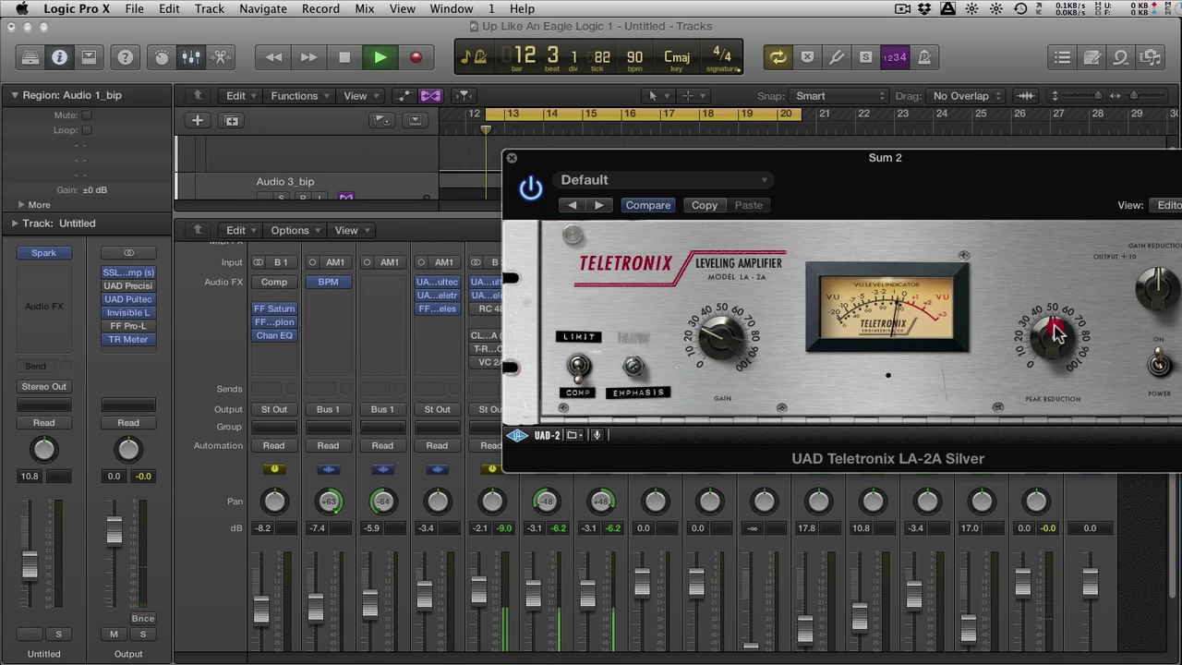
- A/B with the Untitled track muted, leave the LA-2A on with slightly more peak reduction, and stop
{"action": "left_click", "coordinate": [1161, 366]}
{"action": "key", "text": "ctrl+m"}
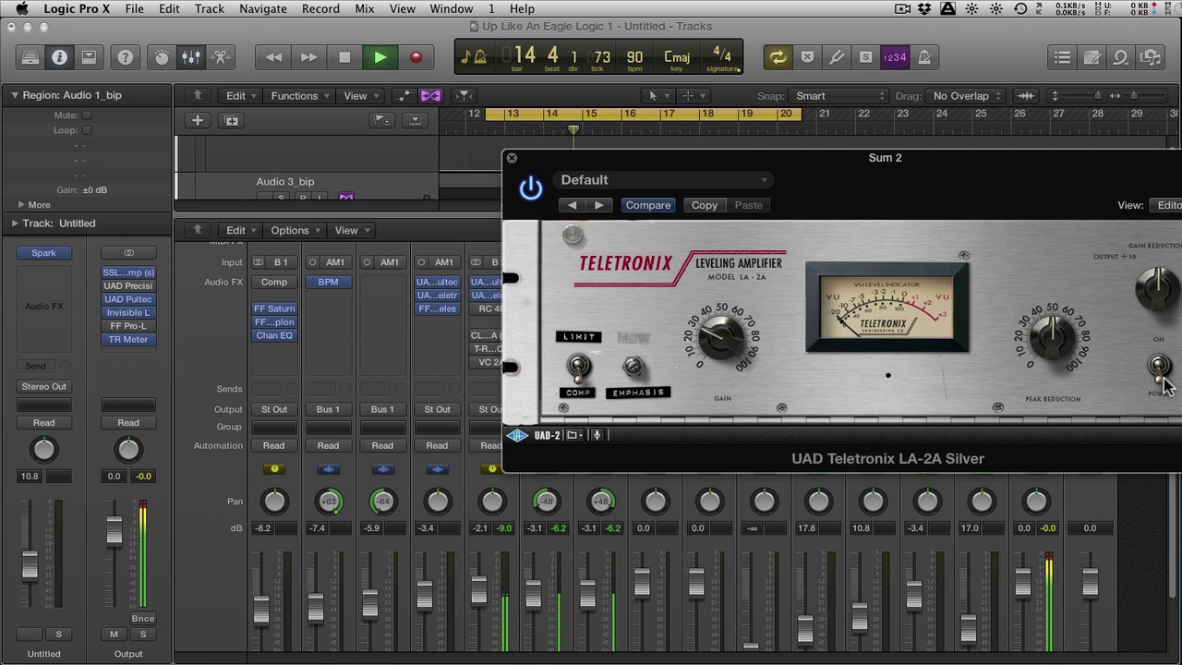
{"action": "left_click", "coordinate": [1160, 370]}
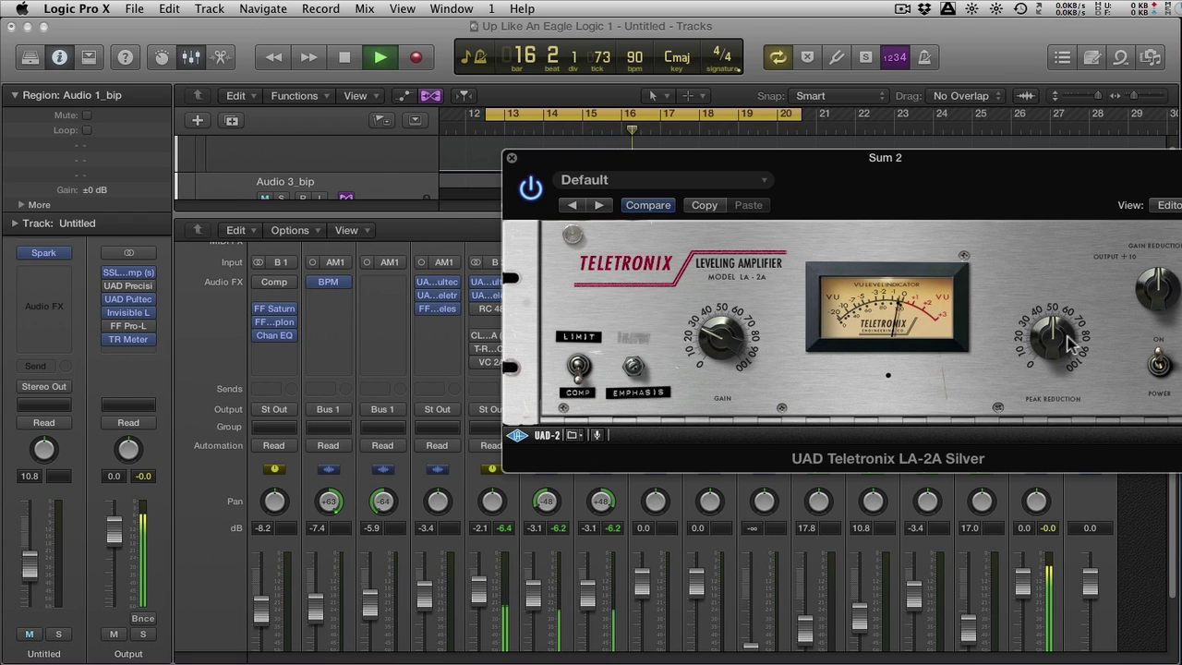
{"action": "left_click_drag", "start_coordinate": [1060, 335], "coordinate": [1064, 314]}
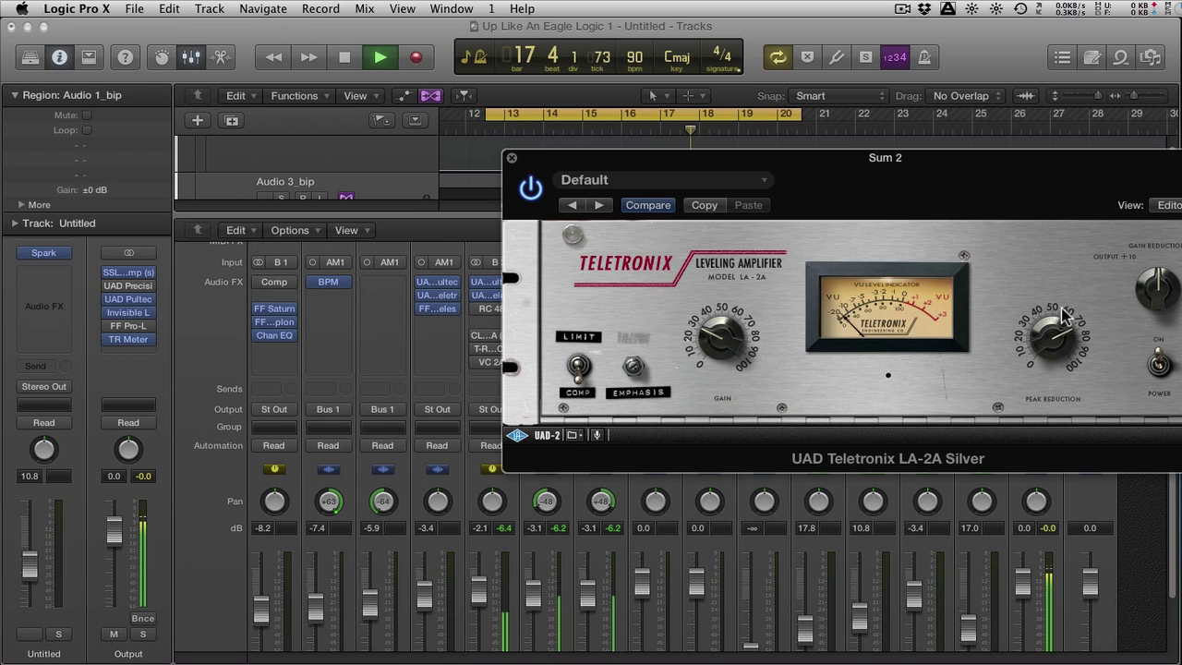
{"action": "key", "text": "space"}
{"action": "key", "text": "ctrl+m"}
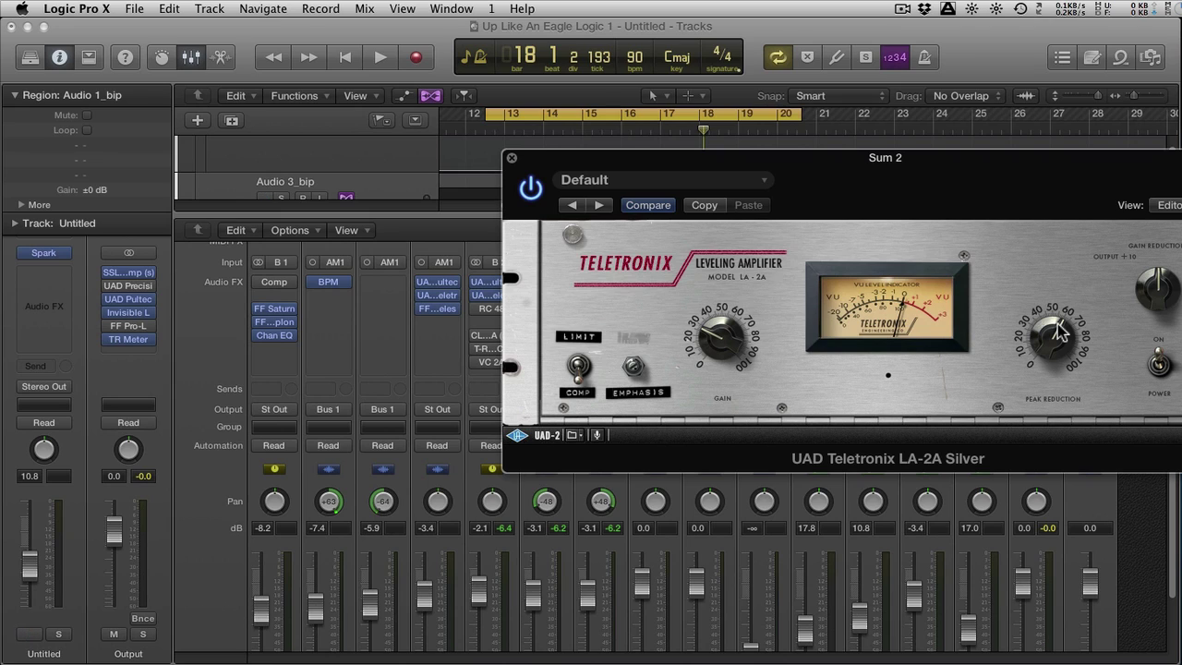
- Raise the LA-2A gain to 50 while toggling the Untitled track's mute, then play from bar 12
{"action": "key", "text": "ctrl+m"}
{"action": "left_click_drag", "start_coordinate": [711, 338], "coordinate": [718, 301]}
{"action": "key", "text": "ctrl+m"}
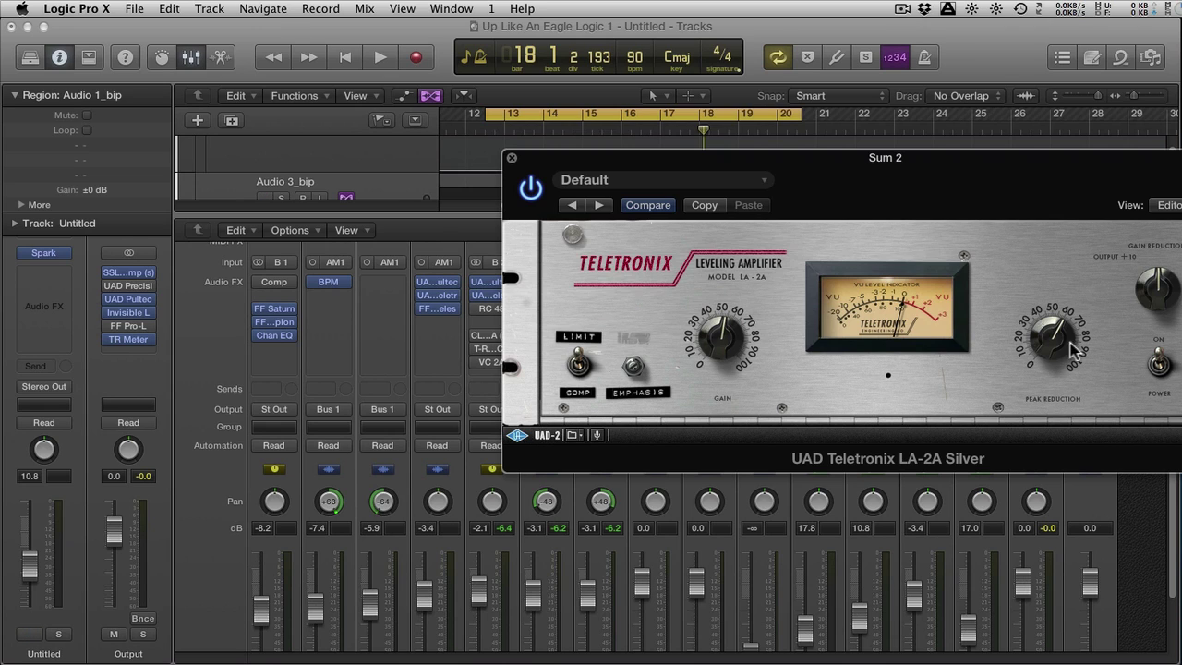
{"action": "key", "text": "ctrl+m"}
{"action": "key", "text": "space"}
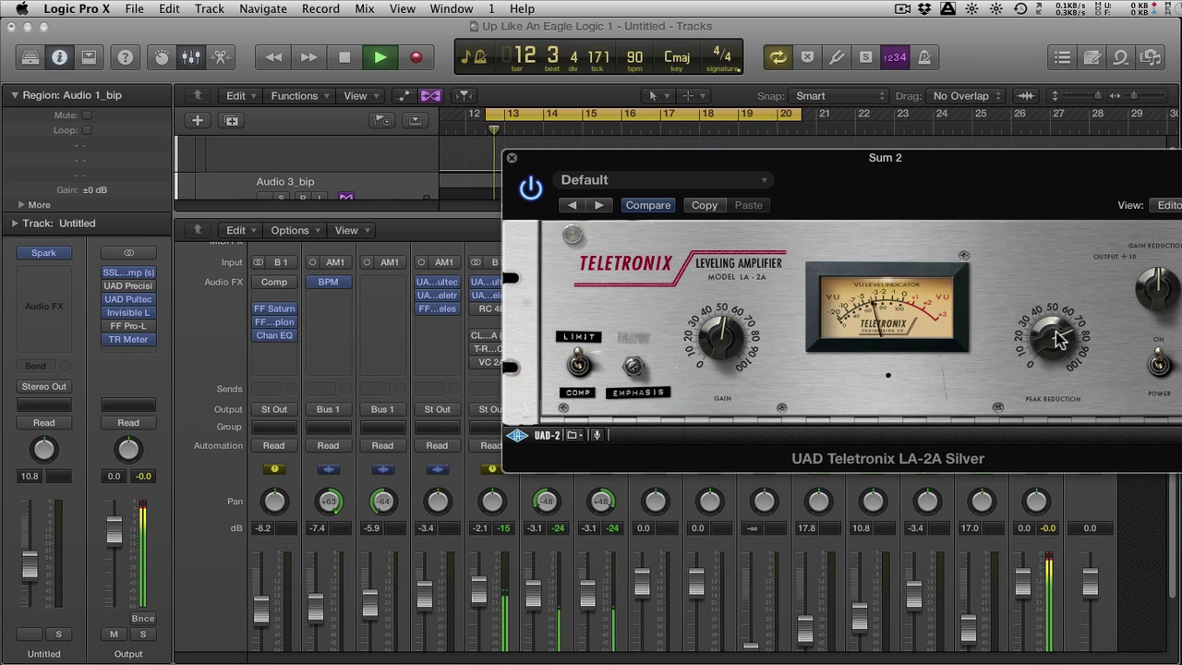
- Fine-tune LA-2A peak reduction and gain, A/B with the Untitled track muted, then stop and unmute
{"action": "left_click", "coordinate": [1057, 338]}
{"action": "left_click", "coordinate": [723, 337]}
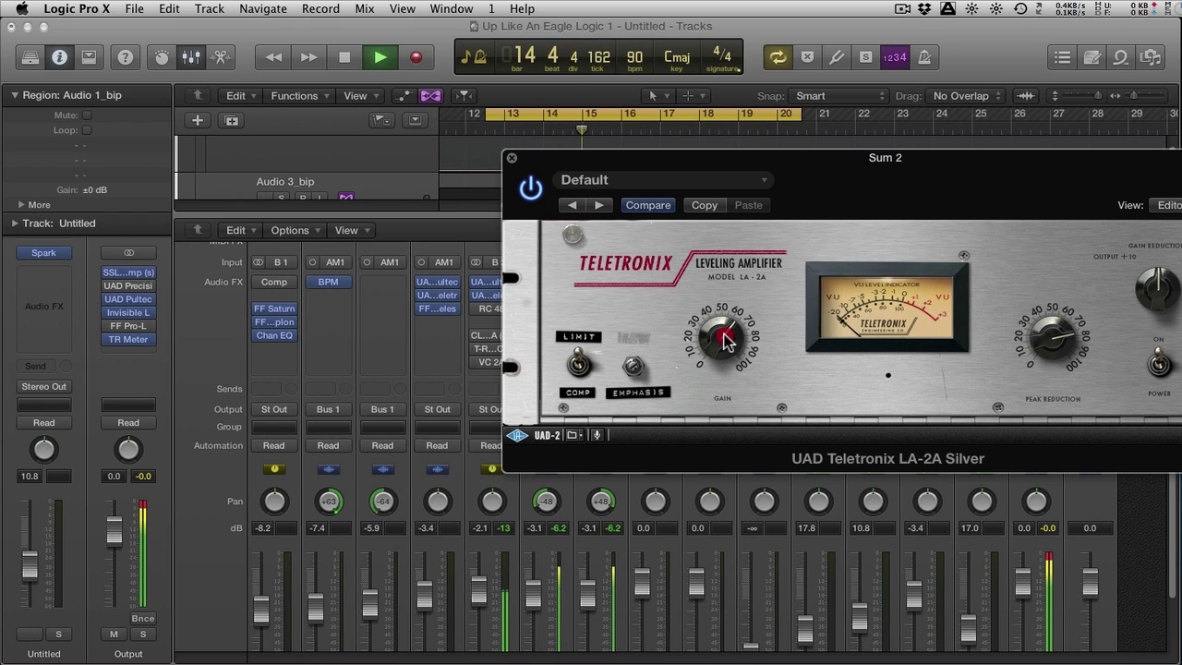
{"action": "key", "text": "ctrl+m"}
{"action": "key", "text": "ctrl+m"}
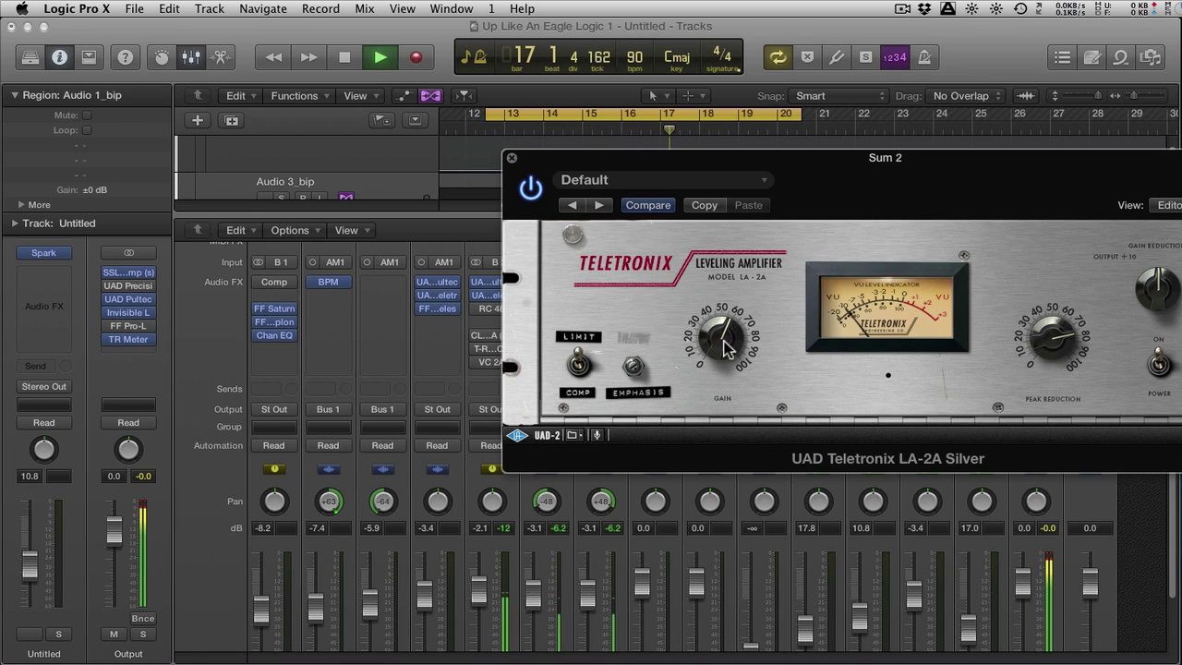
{"action": "key", "text": "ctrl+m"}
{"action": "key", "text": "space"}
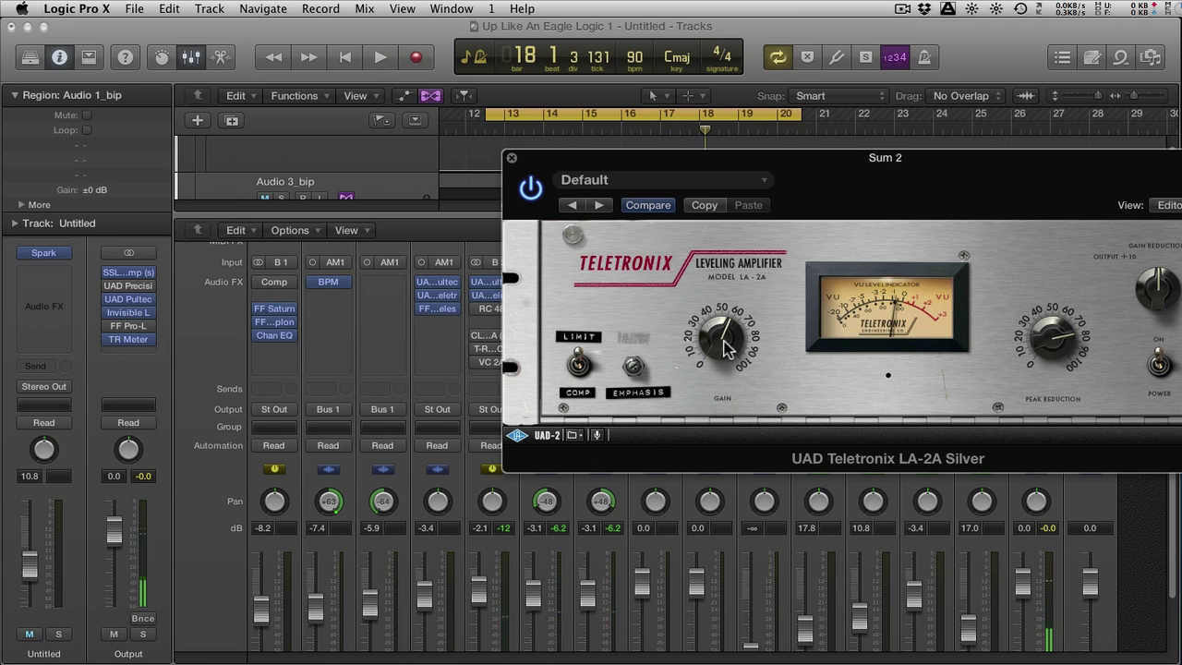
{"action": "key", "text": "ctrl+m"}
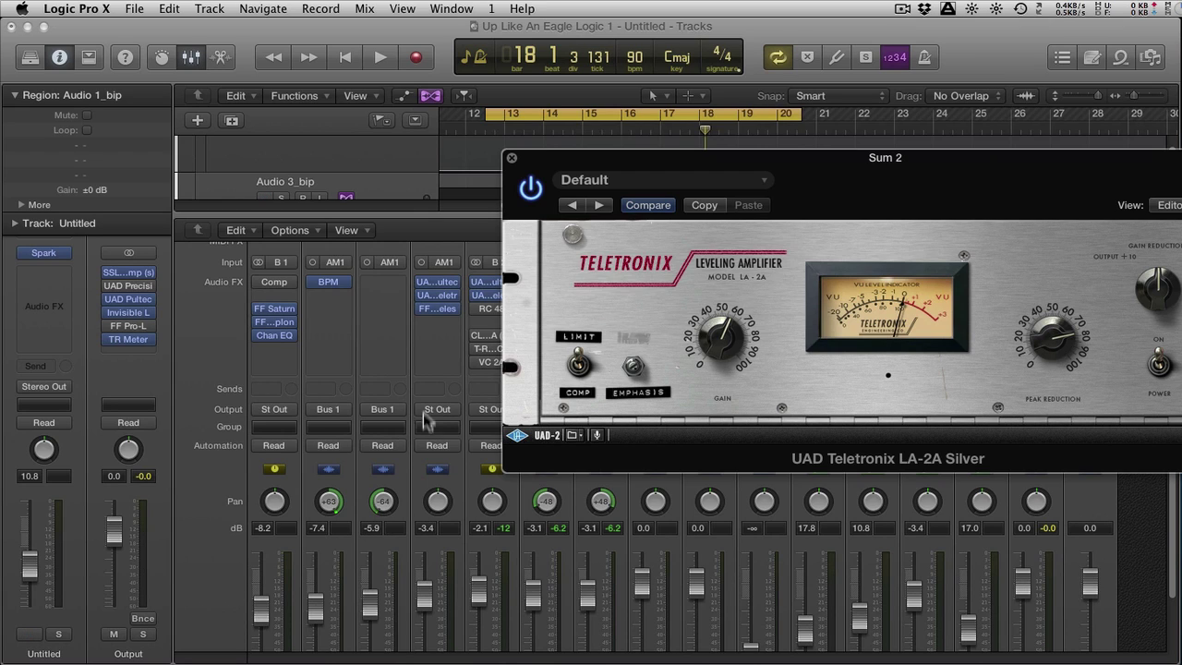
- On Sum 2's CLA-2A, flip the Compress/Limit mode, set ANALOG to OFF, and close it
{"action": "key", "text": "ctrl+m"}
{"action": "left_click", "coordinate": [493, 341]}
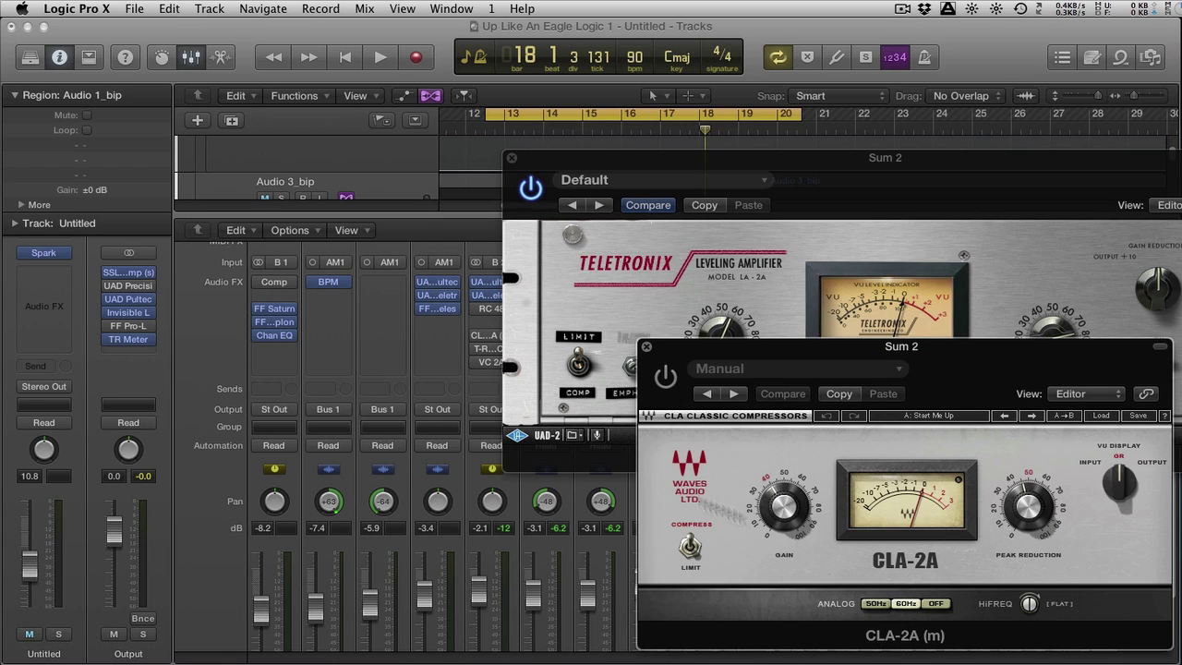
{"action": "key", "text": "ctrl+m"}
{"action": "left_click", "coordinate": [690, 546]}
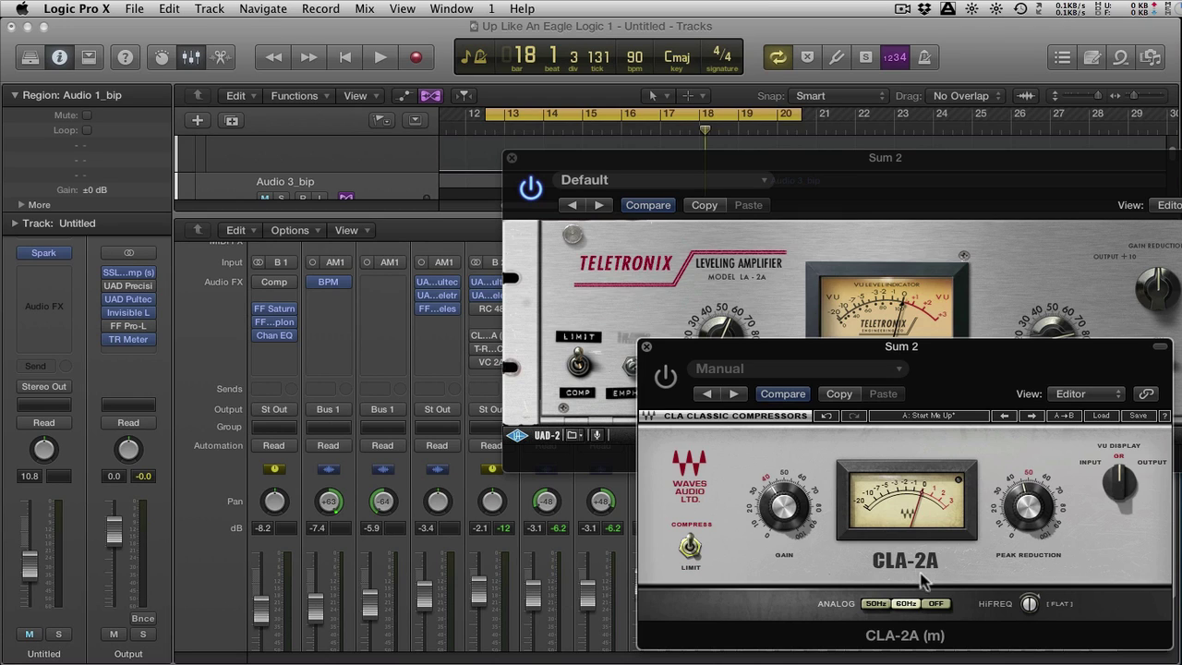
{"action": "key", "text": "ctrl+m"}
{"action": "left_click", "coordinate": [936, 603]}
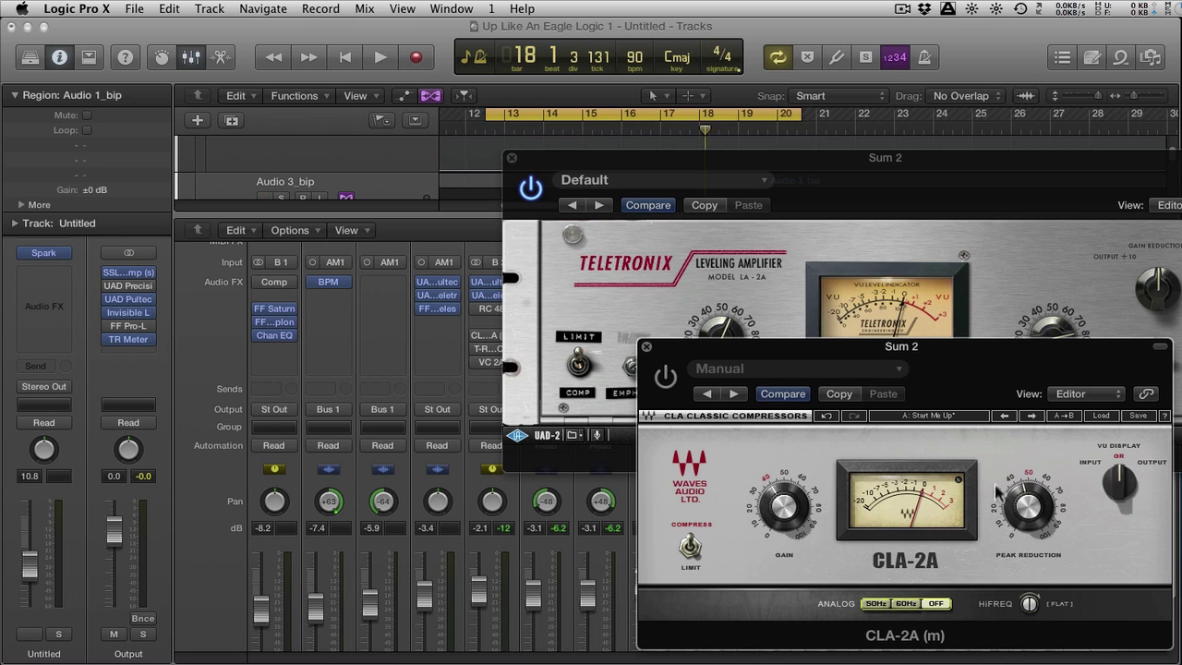
{"action": "left_click", "coordinate": [645, 346]}
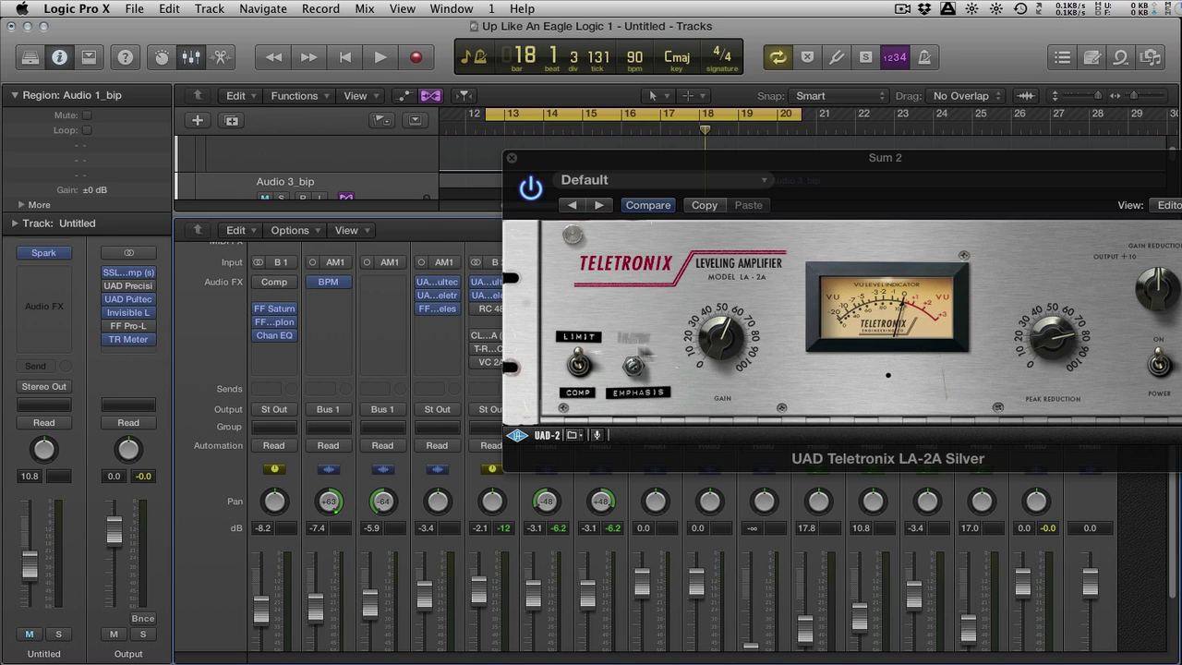
- Set the VC 2A Dry level on Sum 2 to -29.8 dB, mute the Untitled track and toggle Limit/Comp
{"action": "left_click", "coordinate": [483, 363]}
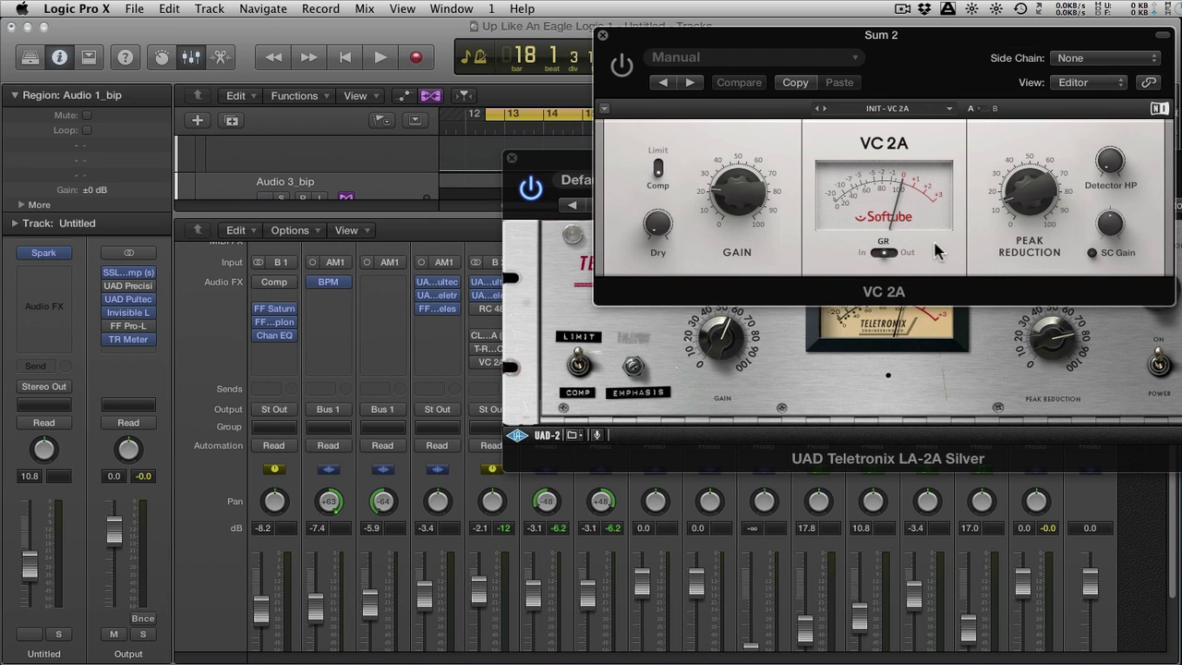
{"action": "left_click_drag", "start_coordinate": [657, 222], "coordinate": [658, 185]}
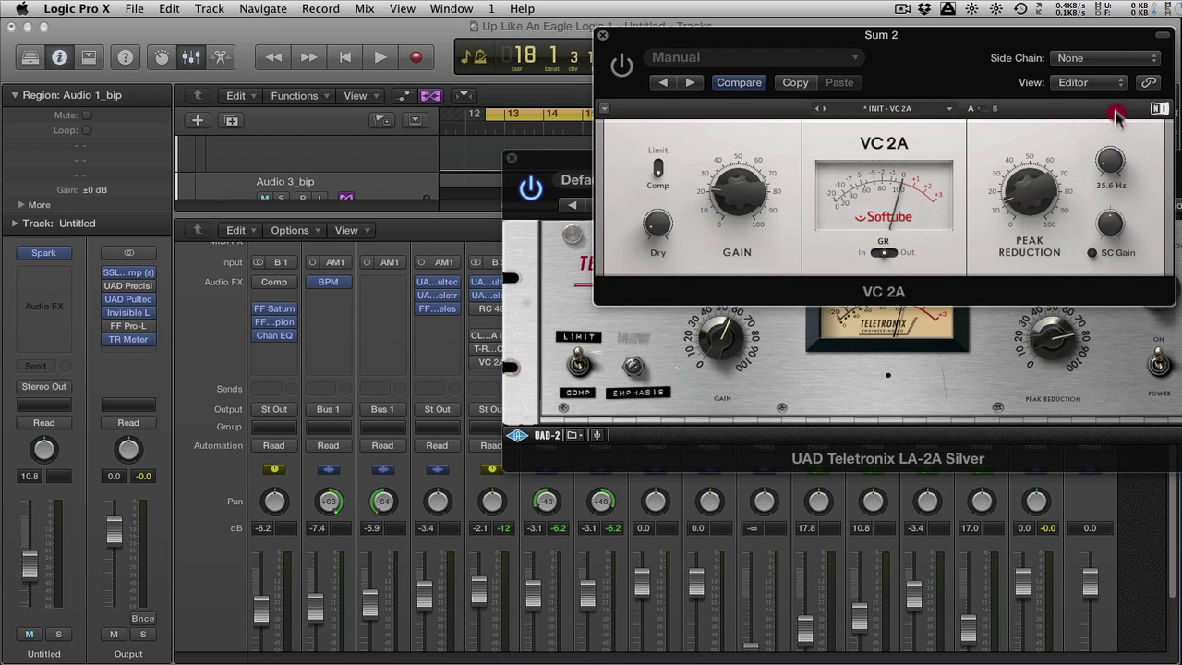
{"action": "key", "text": "ctrl+m"}
{"action": "key", "text": "ctrl+m"}
{"action": "left_click", "coordinate": [661, 152]}
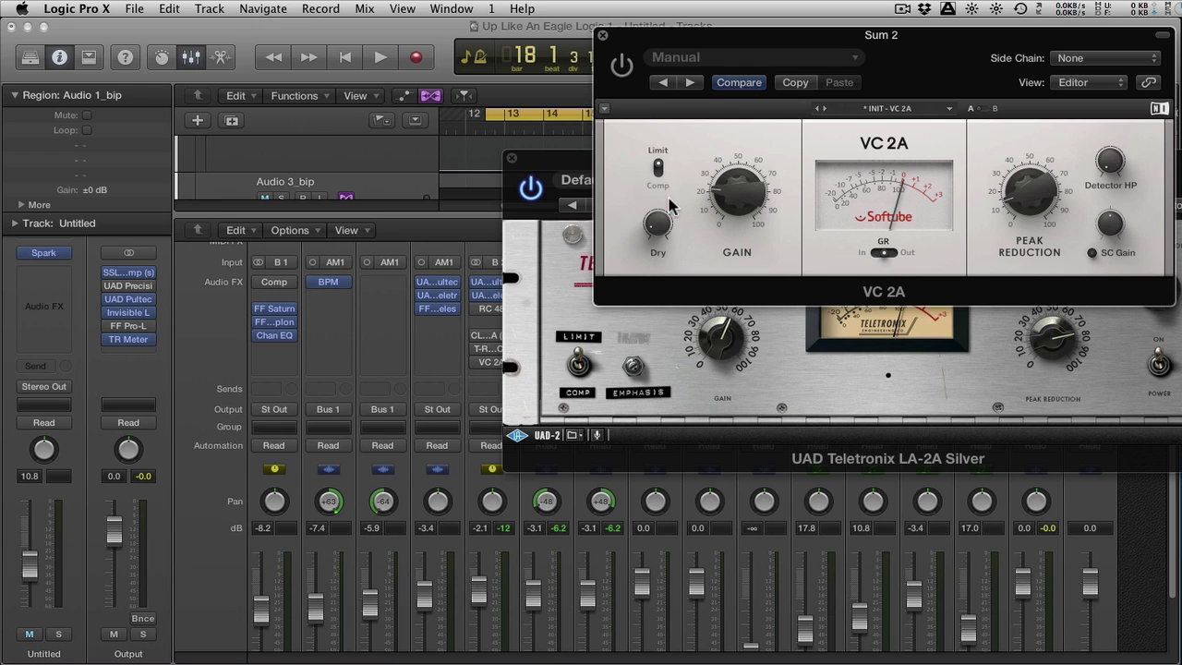
{"action": "mouse_move", "coordinate": [757, 194]}
- Close the VC 2A and LA-2A windows and unsolo Audio 5_bip, Audio 4_bip and Sum 2
{"action": "left_click", "coordinate": [602, 35]}
{"action": "left_click", "coordinate": [511, 158]}
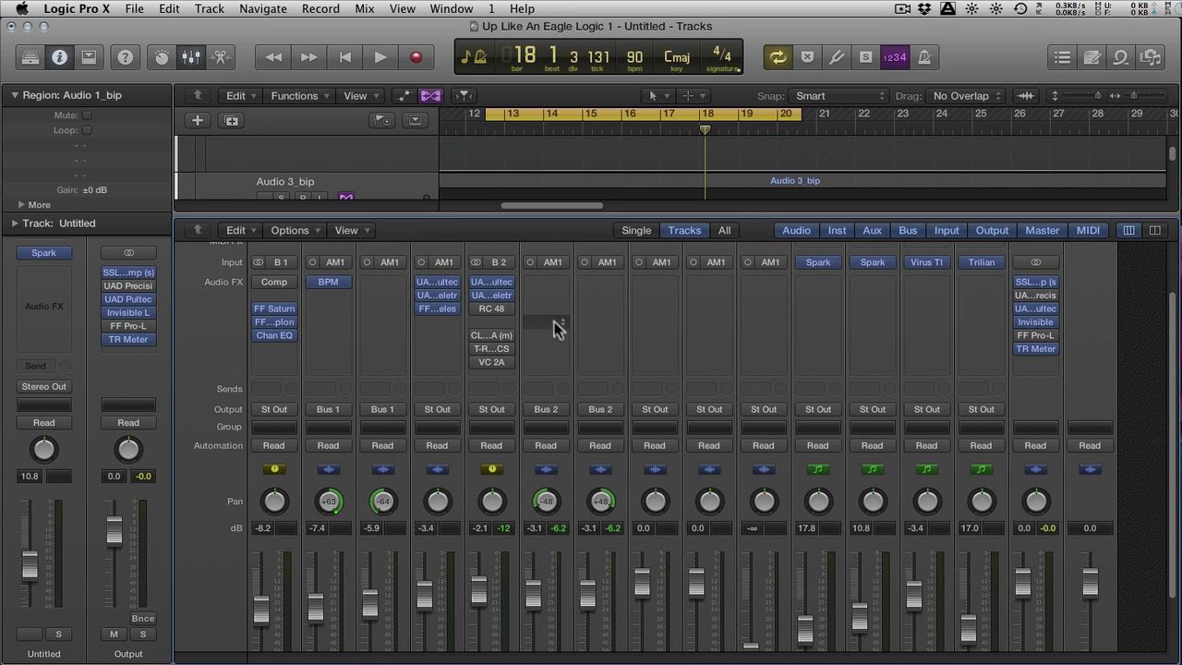
{"action": "scroll", "coordinate": [642, 368], "scroll_direction": "down", "scroll_amount": 3}
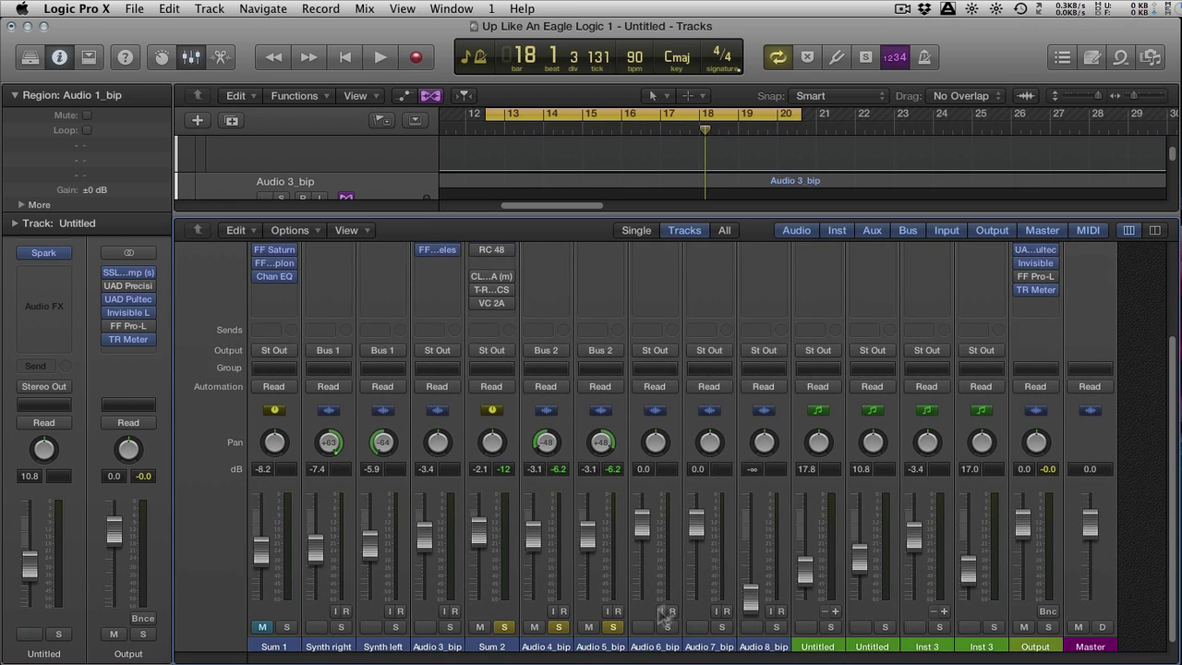
{"action": "left_click", "coordinate": [613, 628]}
{"action": "left_click", "coordinate": [558, 627]}
{"action": "left_click", "coordinate": [504, 627]}
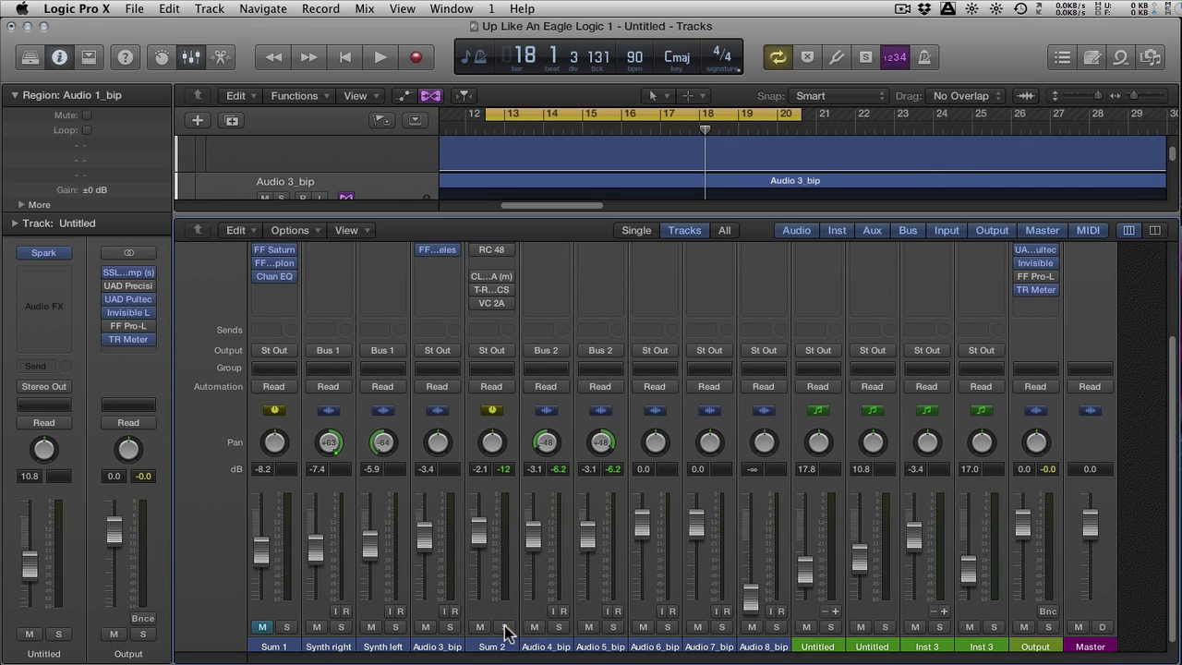
- Solo both Untitled channels and start playback
{"action": "scroll", "coordinate": [805, 586], "scroll_direction": "down", "scroll_amount": 1}
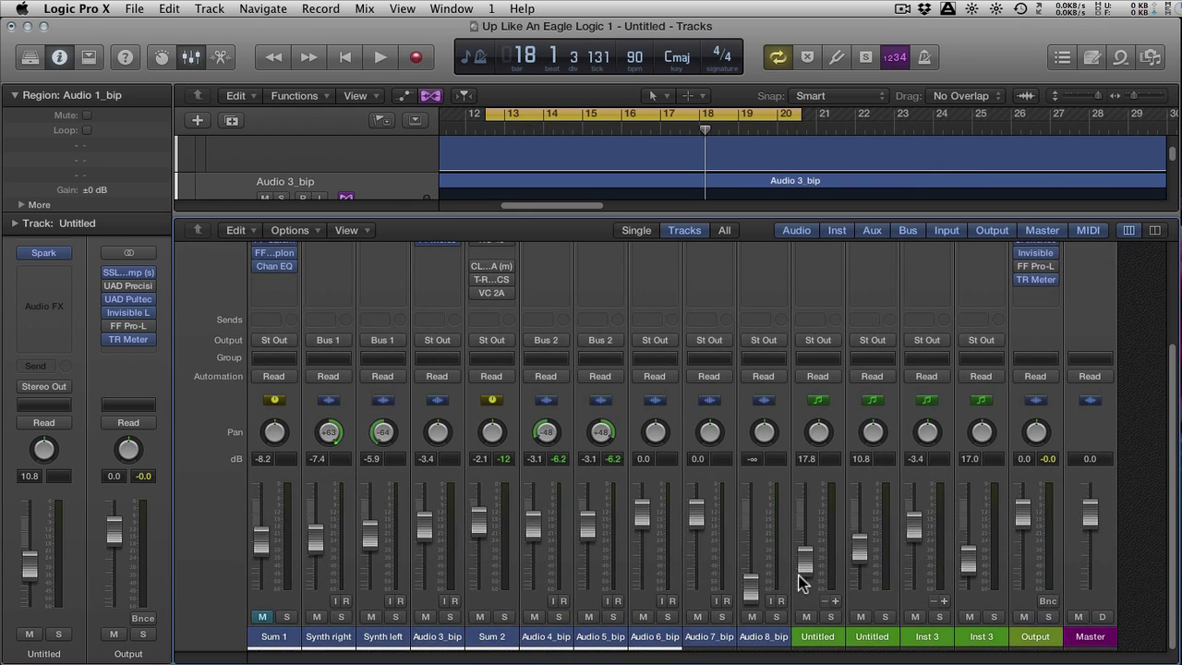
{"action": "left_click", "coordinate": [831, 618]}
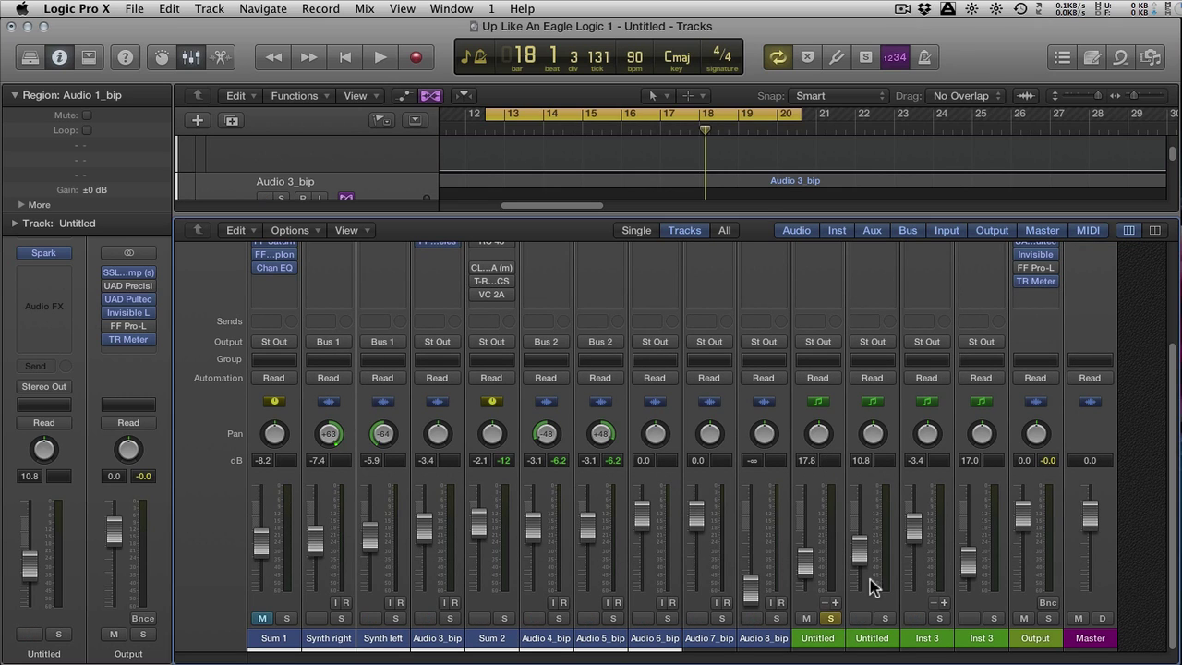
{"action": "key", "text": "space"}
{"action": "left_click", "coordinate": [884, 618]}
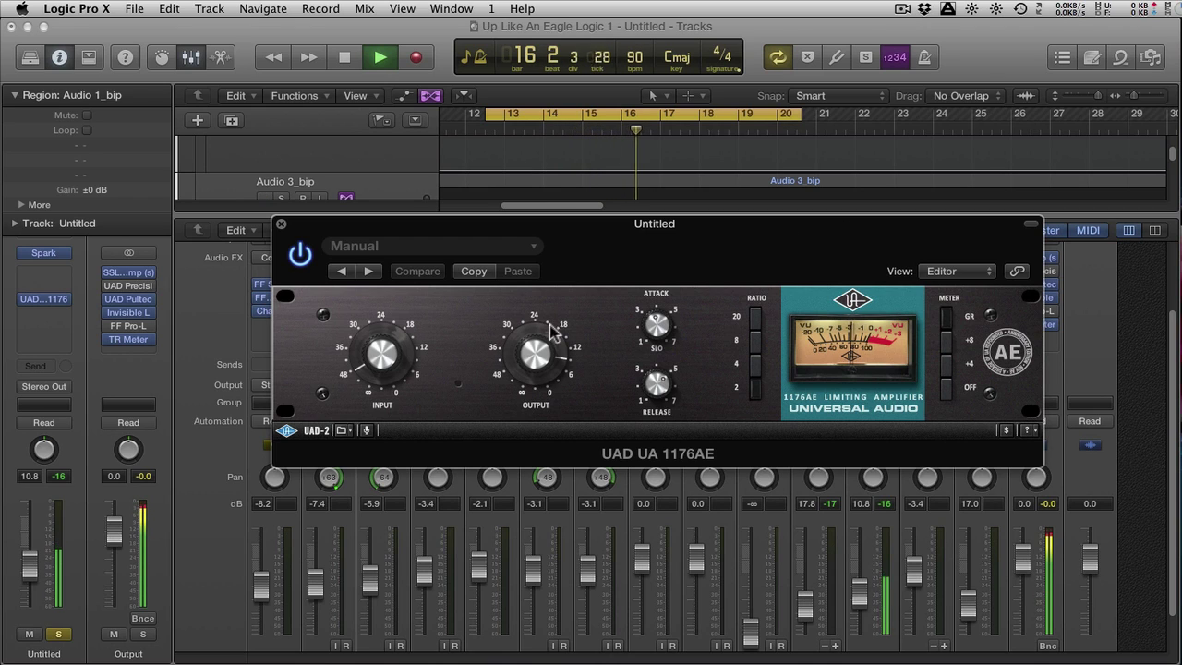
- Lower the 1176AE output slightly, raise its input to drive the drums, and engage ratio 8 plus others
{"action": "mouse_move", "coordinate": [551, 345]}
{"action": "left_mouse_down"}
{"action": "mouse_move", "coordinate": [545, 377]}
{"action": "mouse_move", "coordinate": [545, 351]}
{"action": "left_mouse_up"}
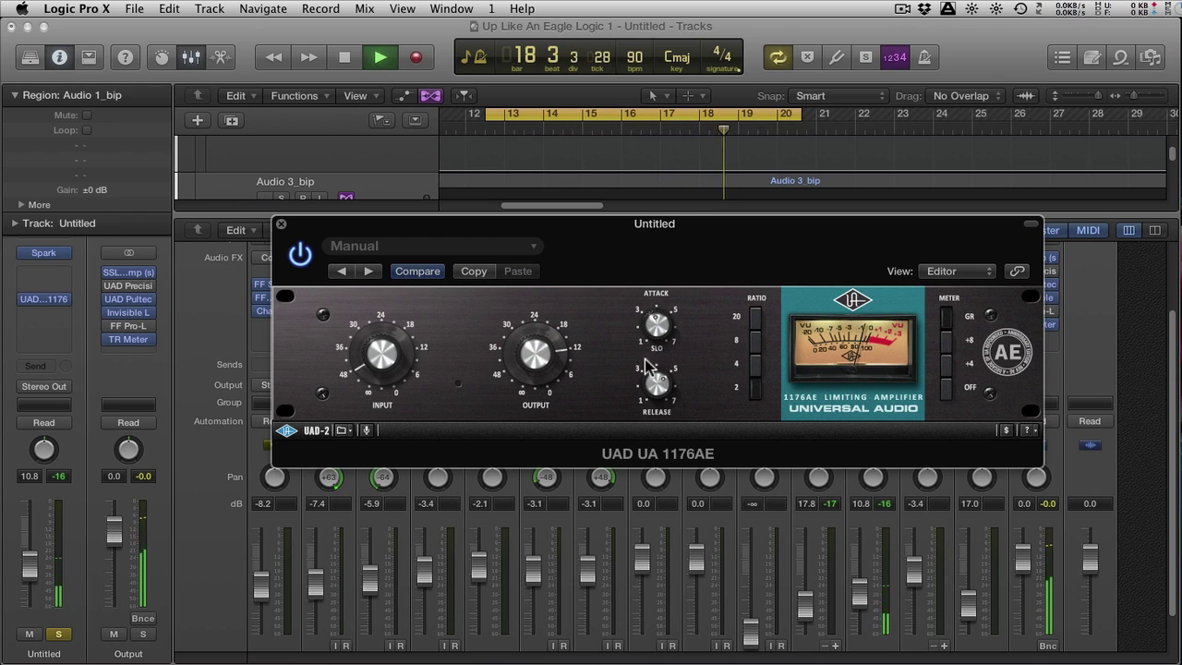
{"action": "left_click_drag", "start_coordinate": [397, 375], "coordinate": [403, 314]}
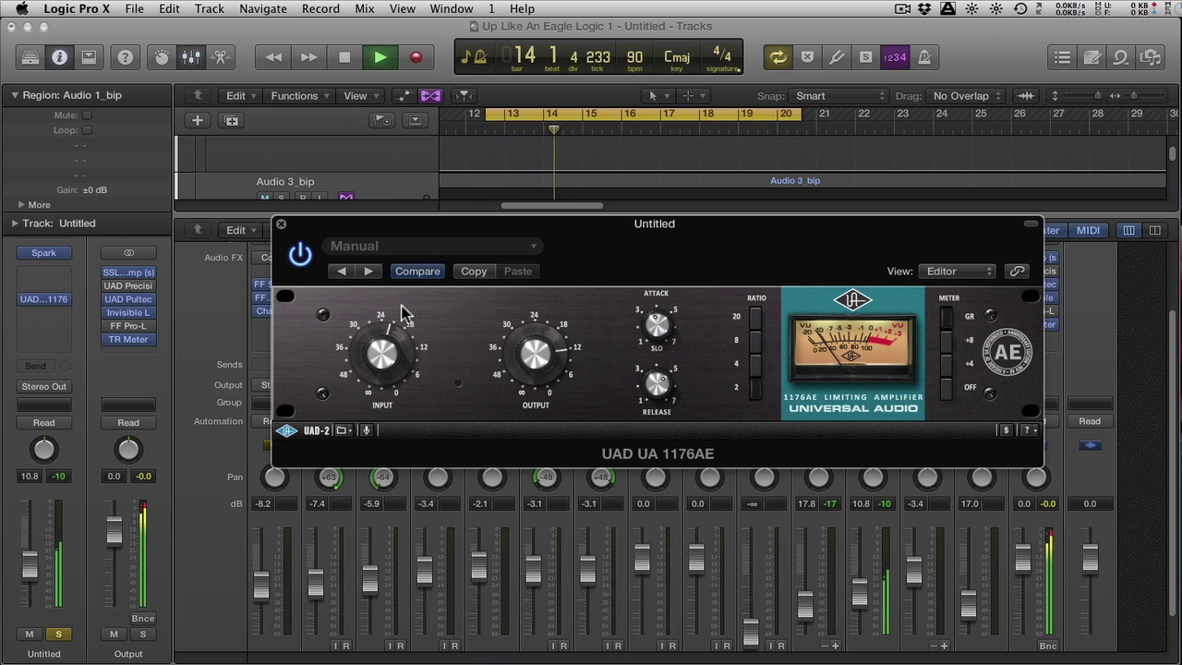
{"action": "left_click_drag", "start_coordinate": [389, 331], "coordinate": [388, 312]}
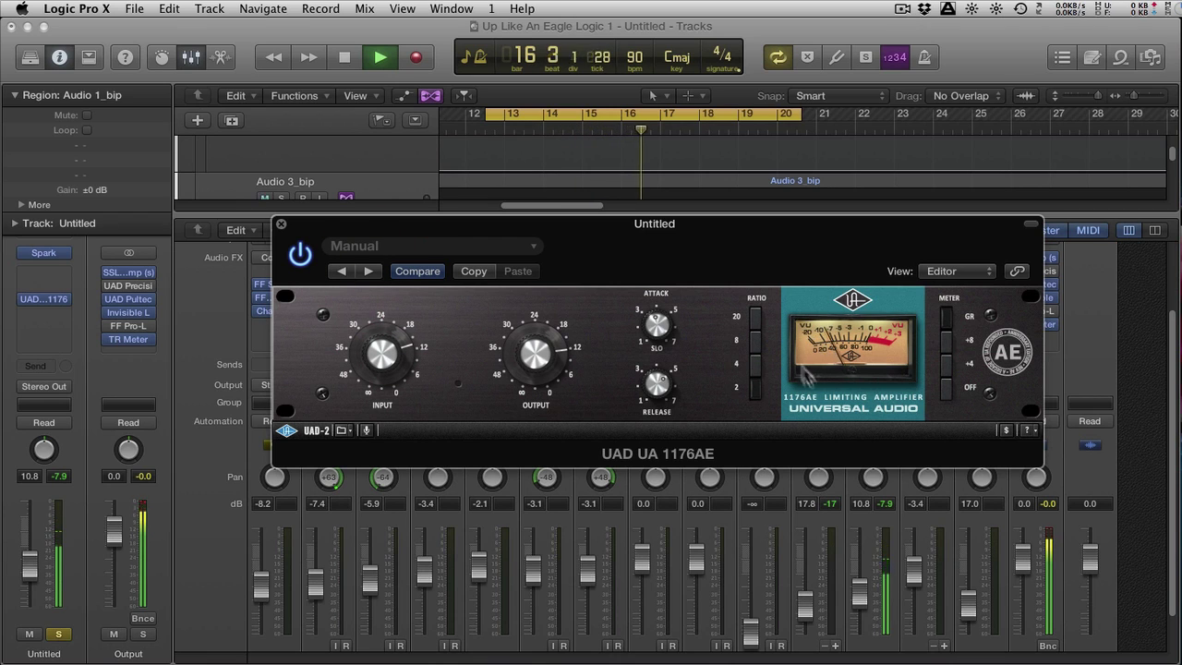
{"action": "left_click", "coordinate": [754, 365]}
{"action": "left_click", "coordinate": [754, 345]}
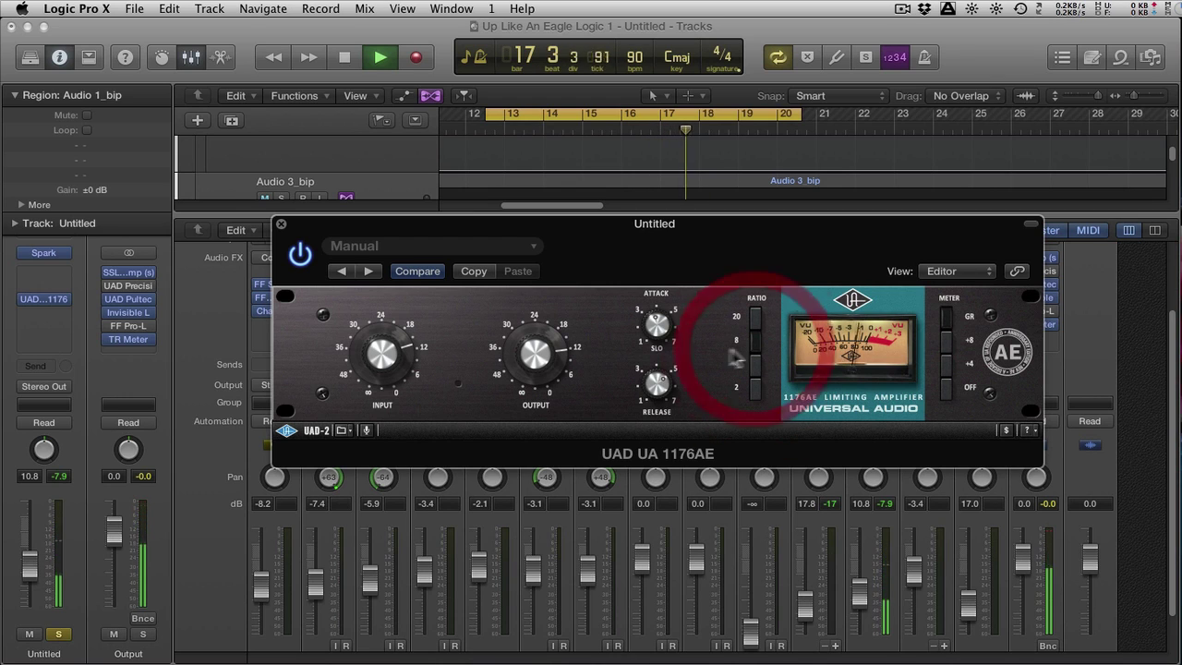
- Fine-tune the 1176AE release time and change its ratio setting
{"action": "left_click", "coordinate": [658, 361]}
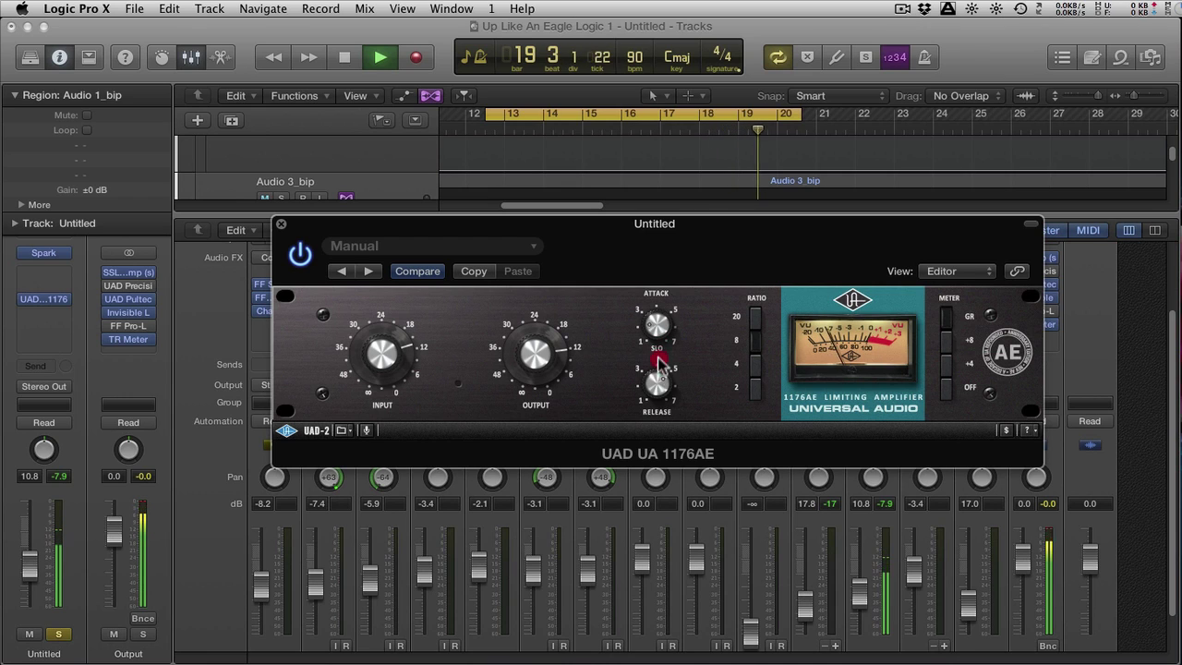
{"action": "left_click_drag", "start_coordinate": [660, 362], "coordinate": [657, 343]}
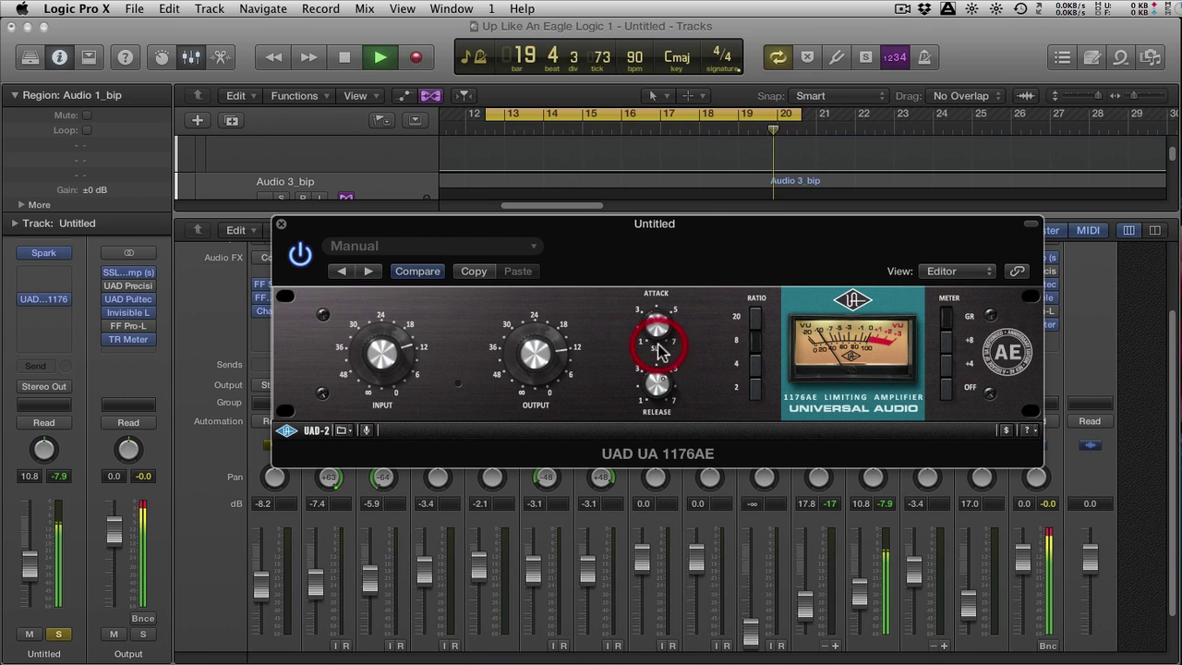
{"action": "left_click", "coordinate": [685, 651]}
{"action": "left_click", "coordinate": [756, 386]}
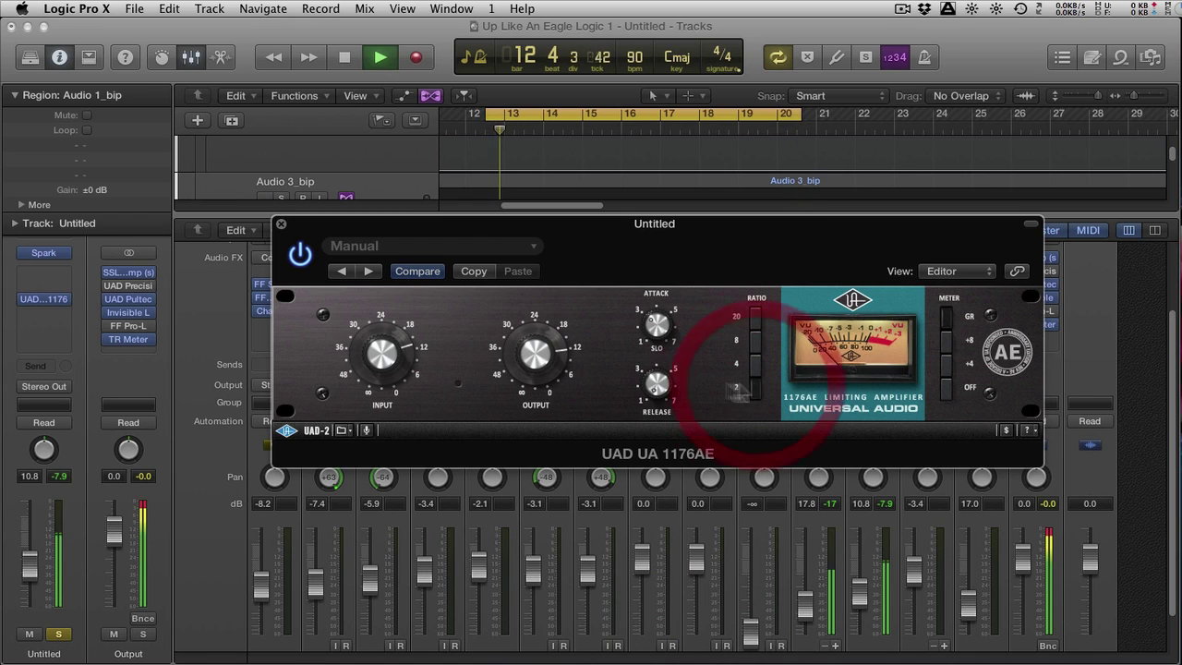
- Balance the 1176AE input and output levels, then bypass and re-enable it to compare
{"action": "left_click_drag", "start_coordinate": [538, 365], "coordinate": [535, 343]}
{"action": "left_click_drag", "start_coordinate": [395, 360], "coordinate": [395, 370]}
{"action": "left_click", "coordinate": [536, 354]}
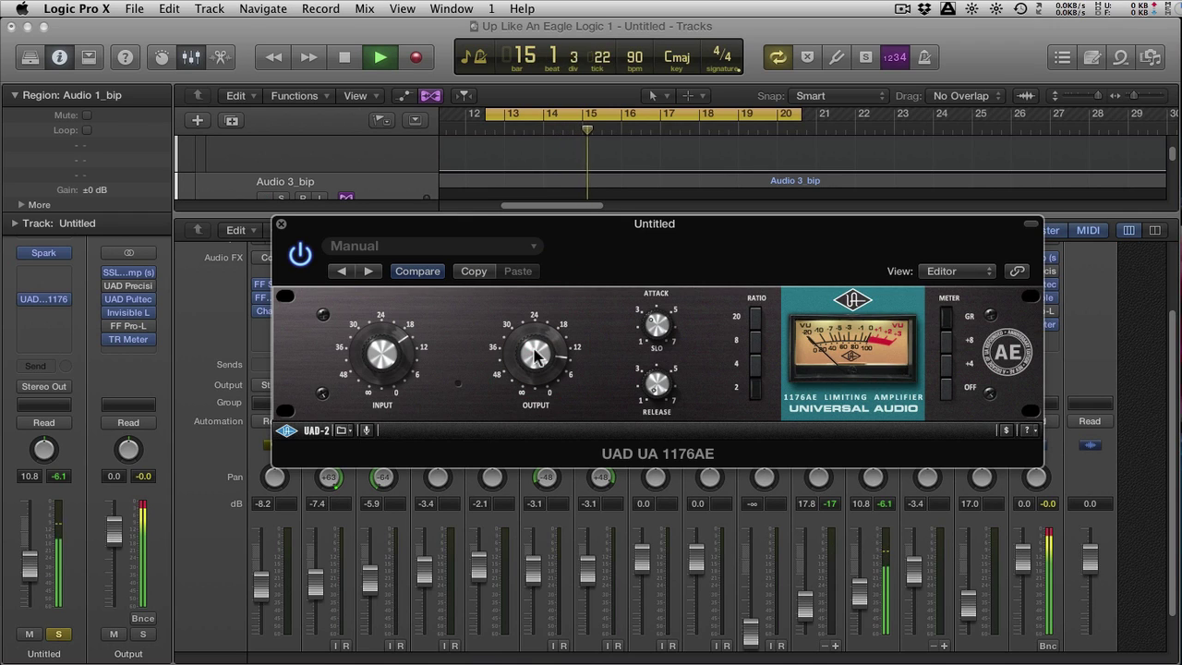
{"action": "left_click", "coordinate": [536, 356]}
{"action": "left_click_drag", "start_coordinate": [388, 344], "coordinate": [383, 333]}
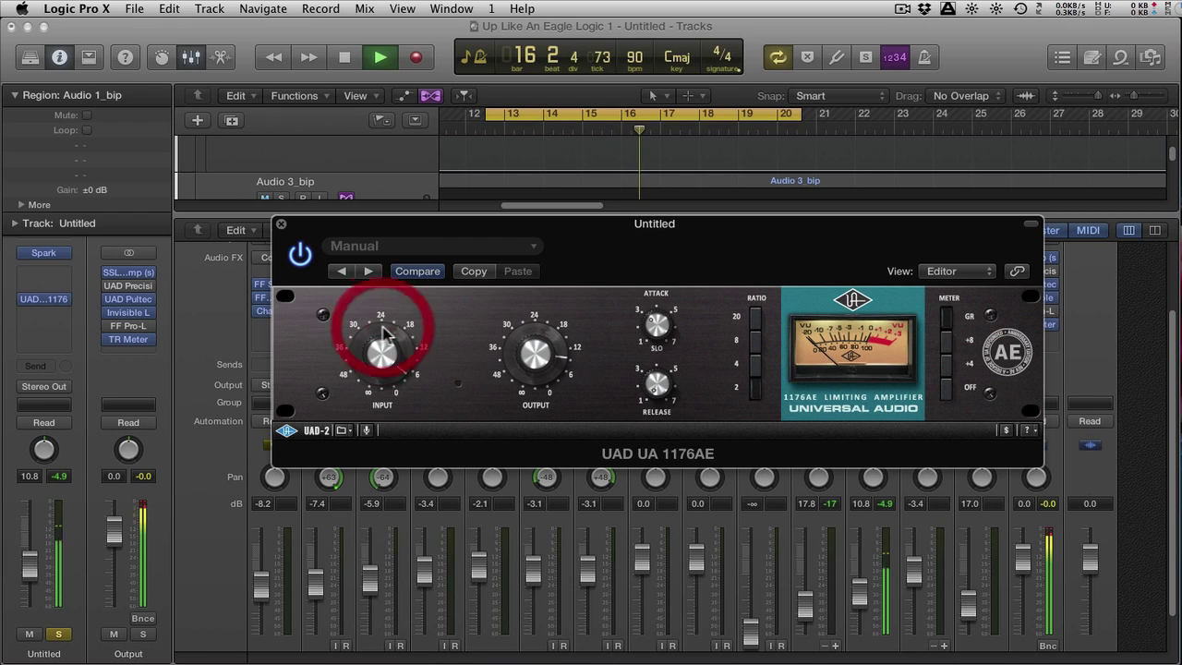
{"action": "left_click", "coordinate": [539, 356]}
{"action": "left_click_drag", "start_coordinate": [540, 359], "coordinate": [541, 347]}
{"action": "left_click_drag", "start_coordinate": [383, 350], "coordinate": [385, 352]}
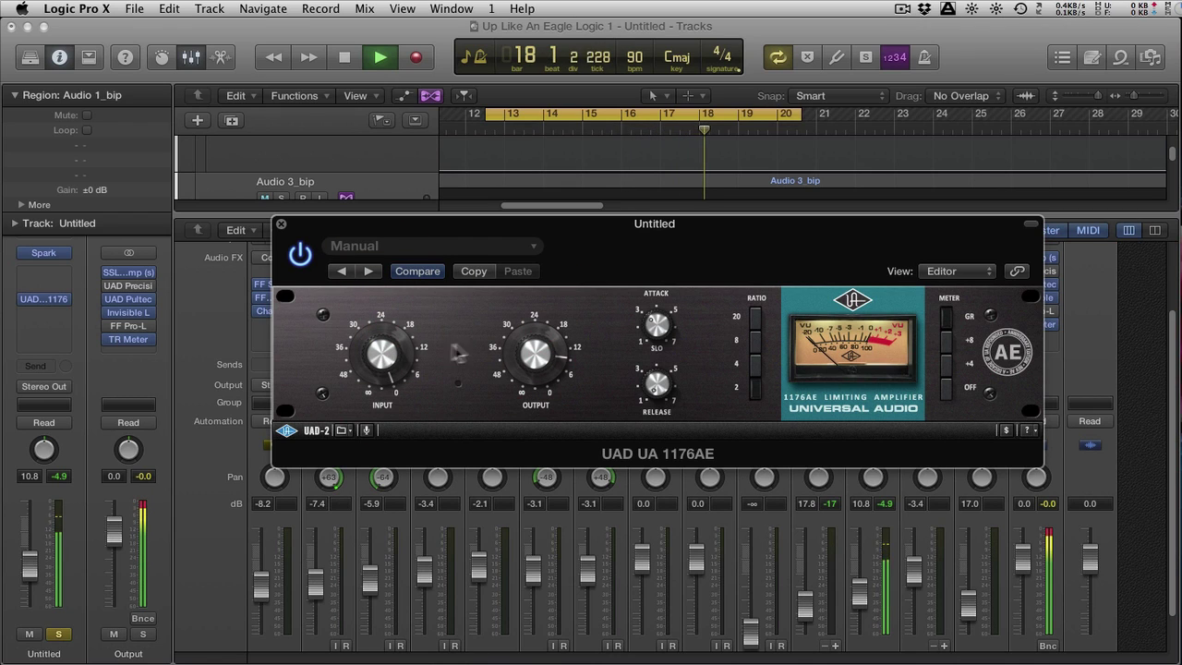
{"action": "left_click_drag", "start_coordinate": [539, 351], "coordinate": [538, 352]}
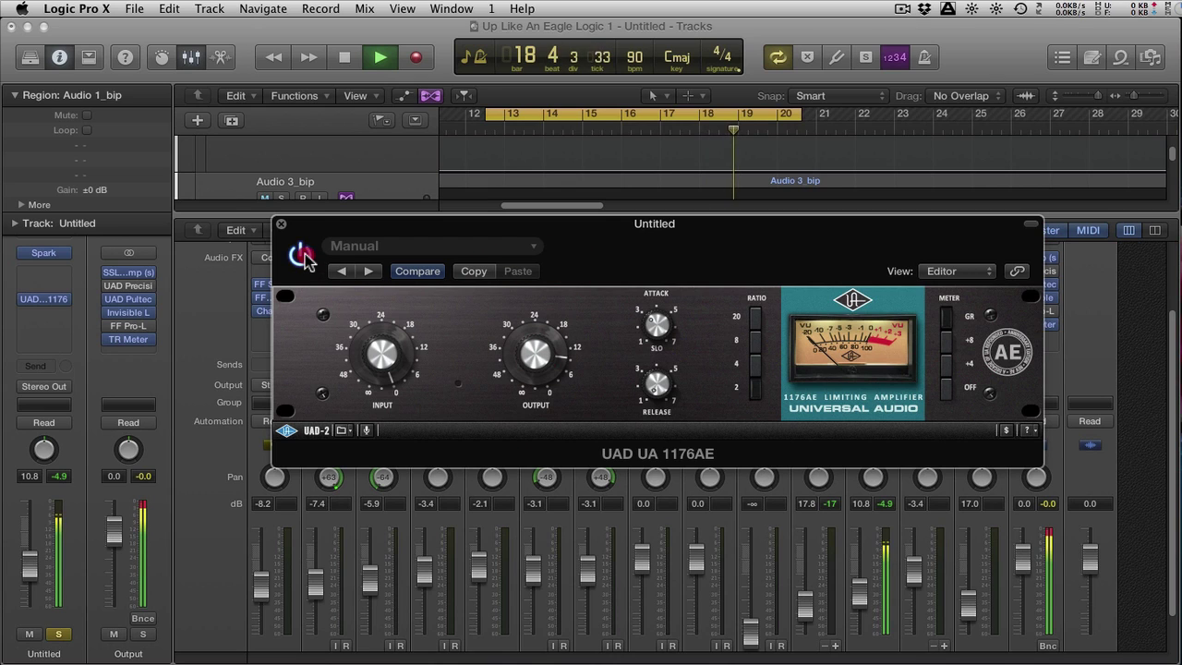
{"action": "left_click", "coordinate": [301, 254]}
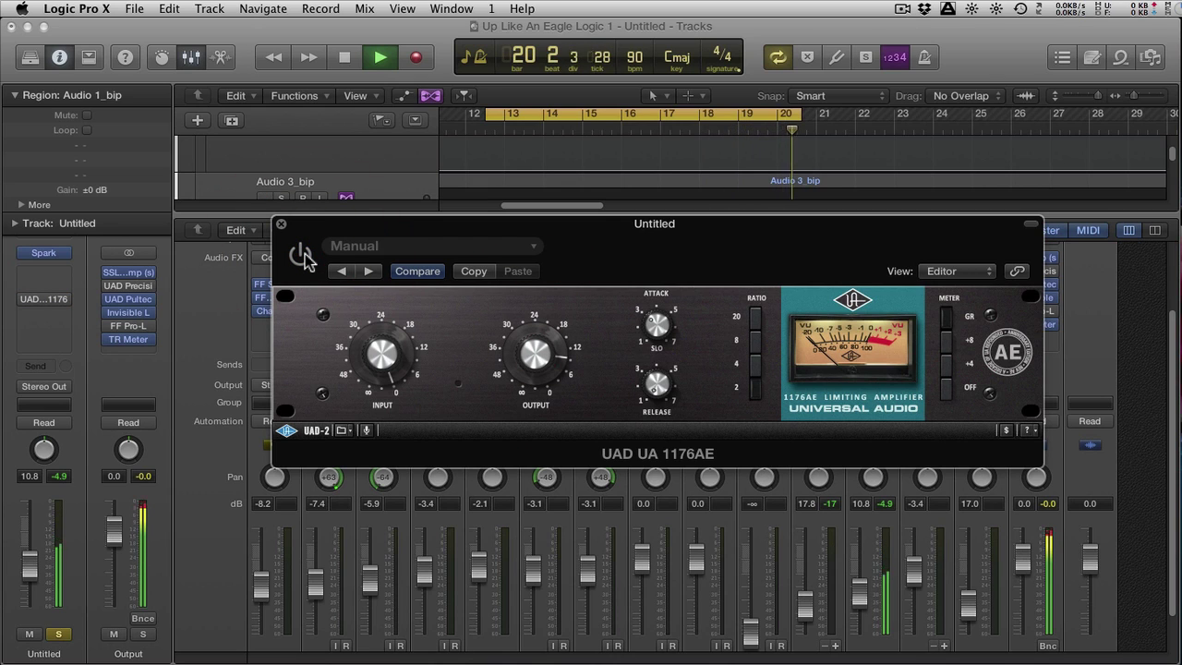
{"action": "left_click", "coordinate": [302, 255]}
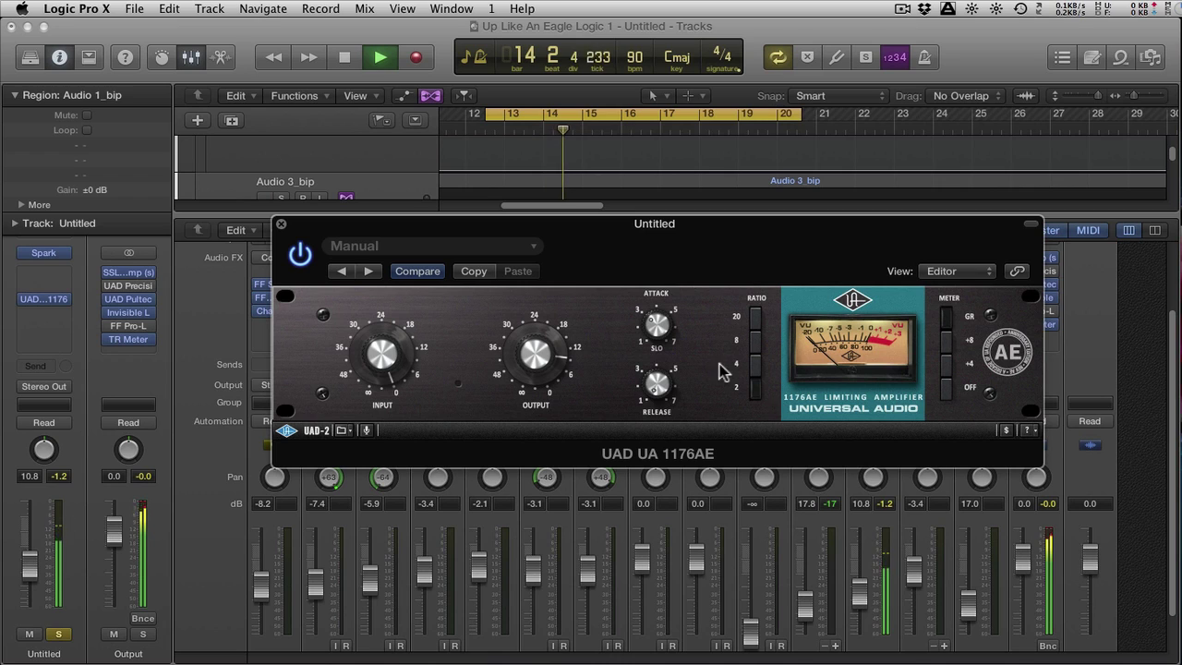
- Try the 1176AE ratios 20 and 2 with playback stopped, then move its window to the upper left
{"action": "key", "text": "space"}
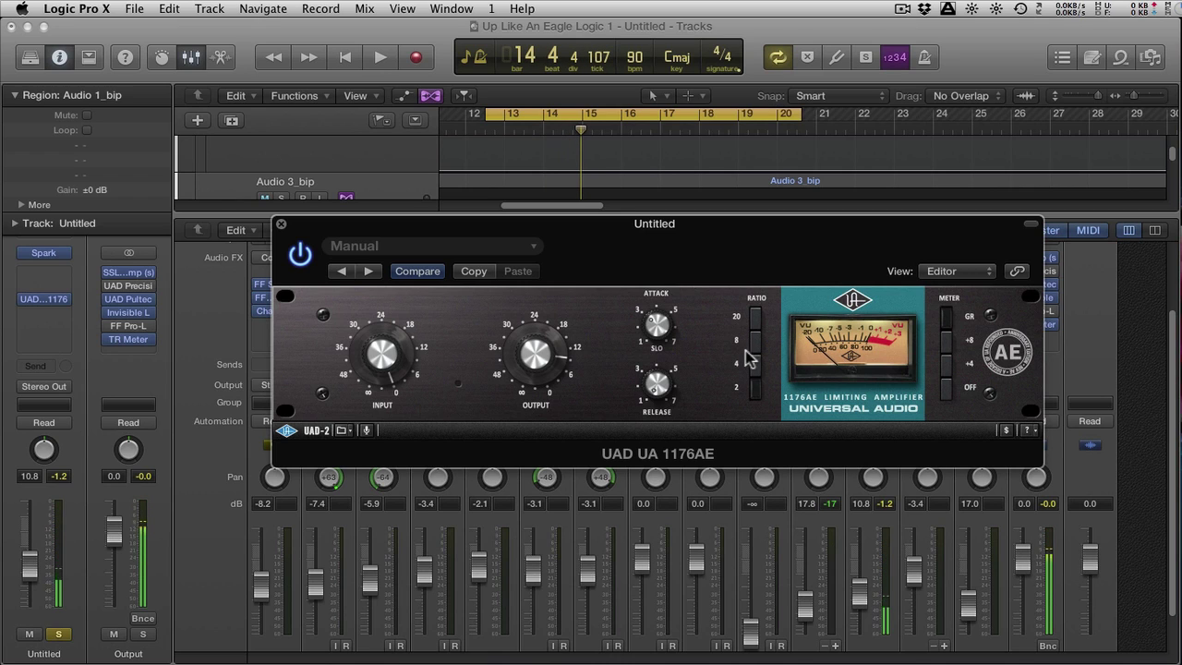
{"action": "left_click", "coordinate": [754, 319]}
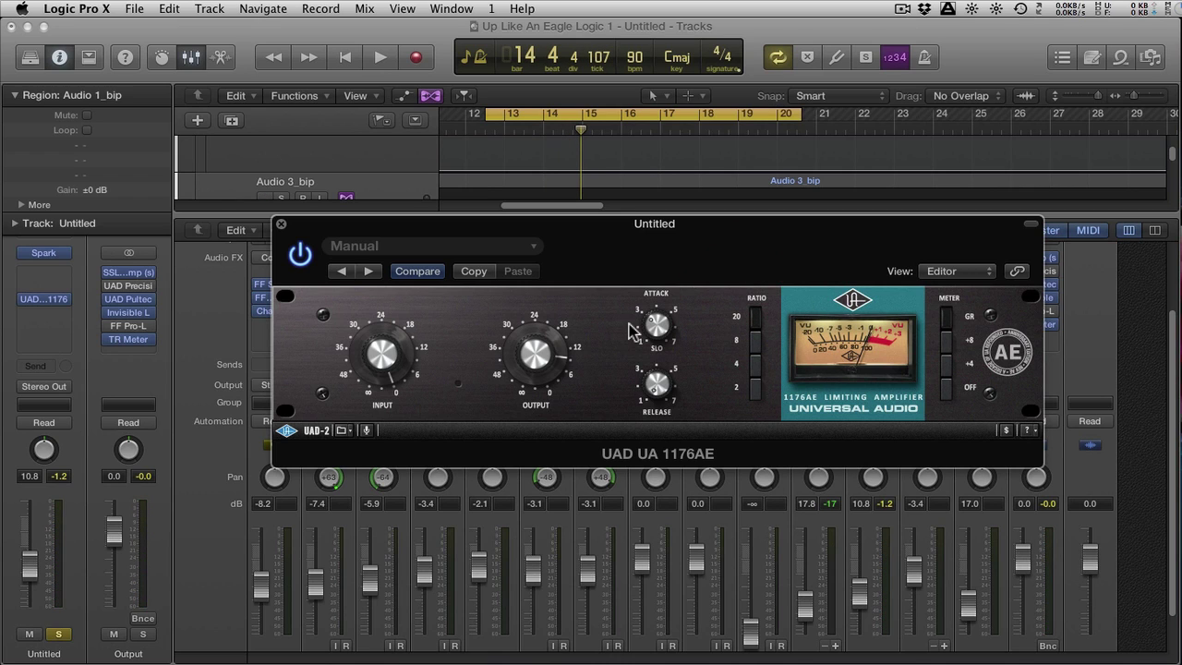
{"action": "key", "text": "space"}
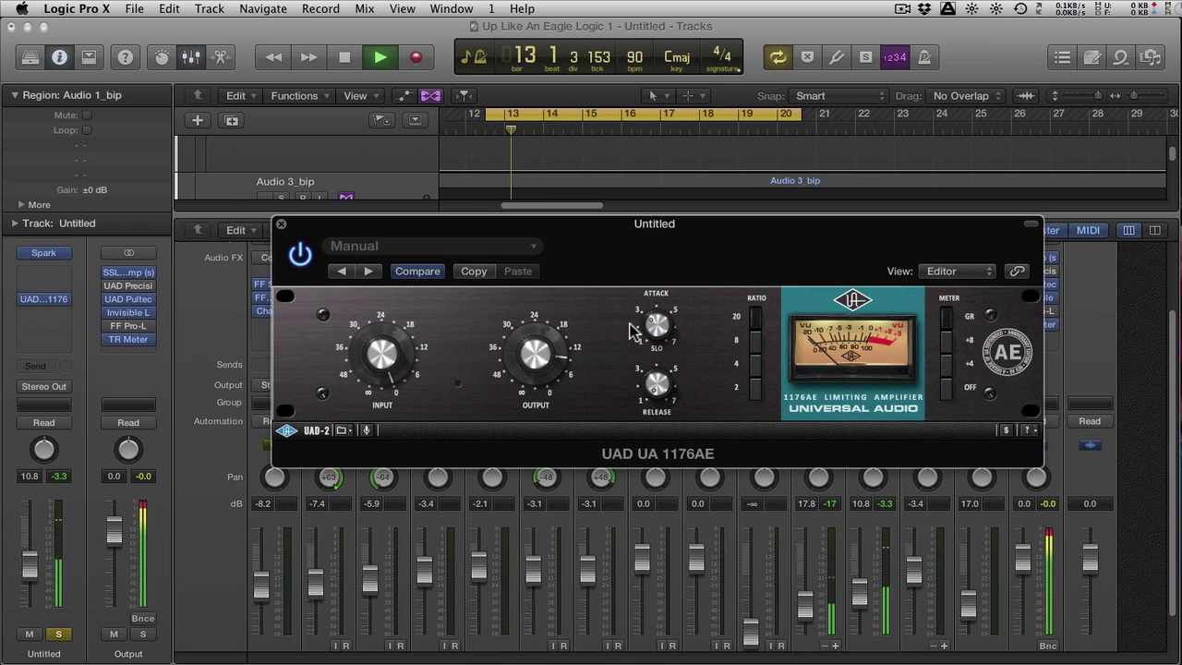
{"action": "key", "text": "space"}
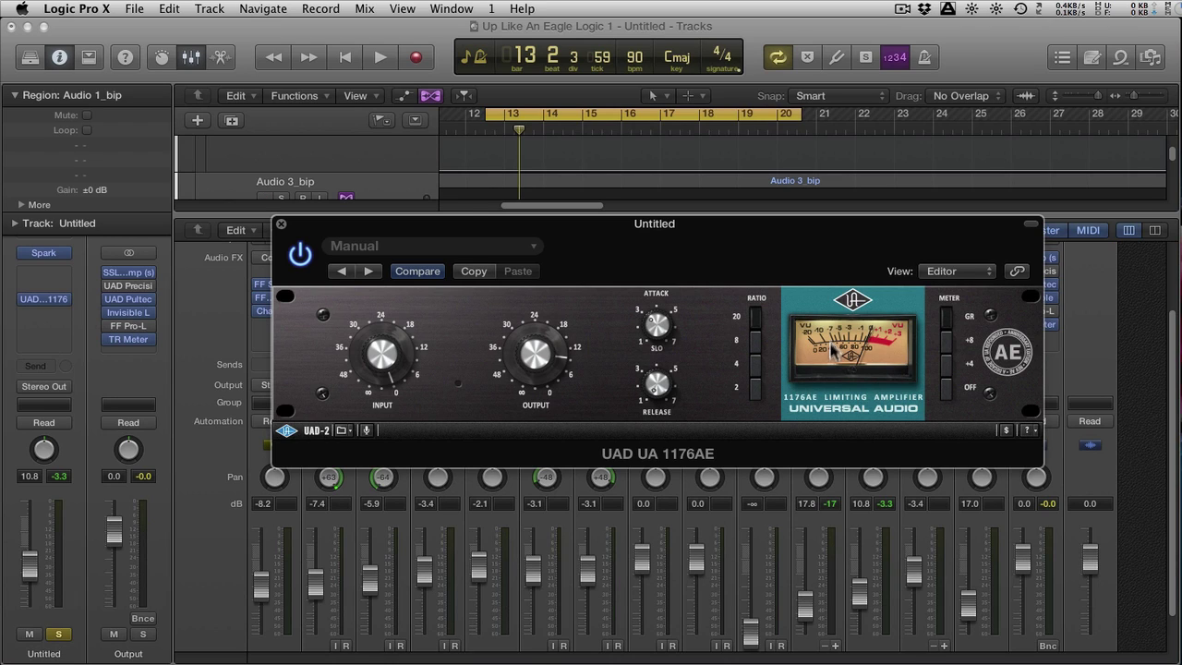
{"action": "left_click", "coordinate": [757, 388]}
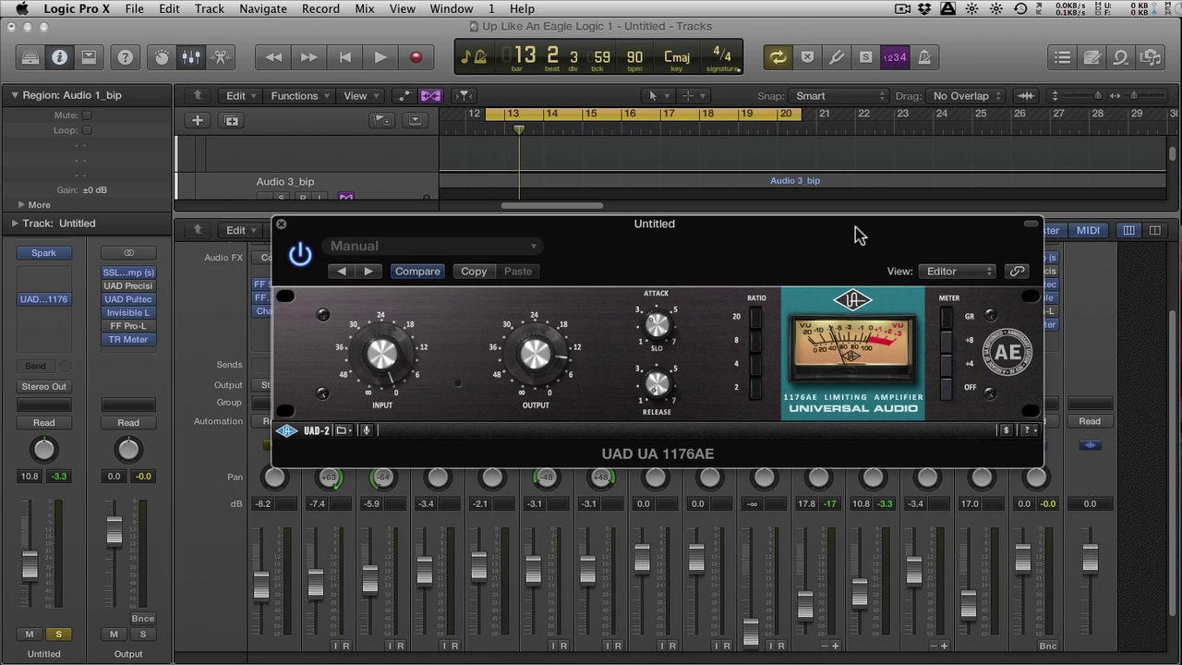
{"action": "left_click_drag", "start_coordinate": [856, 235], "coordinate": [629, 72]}
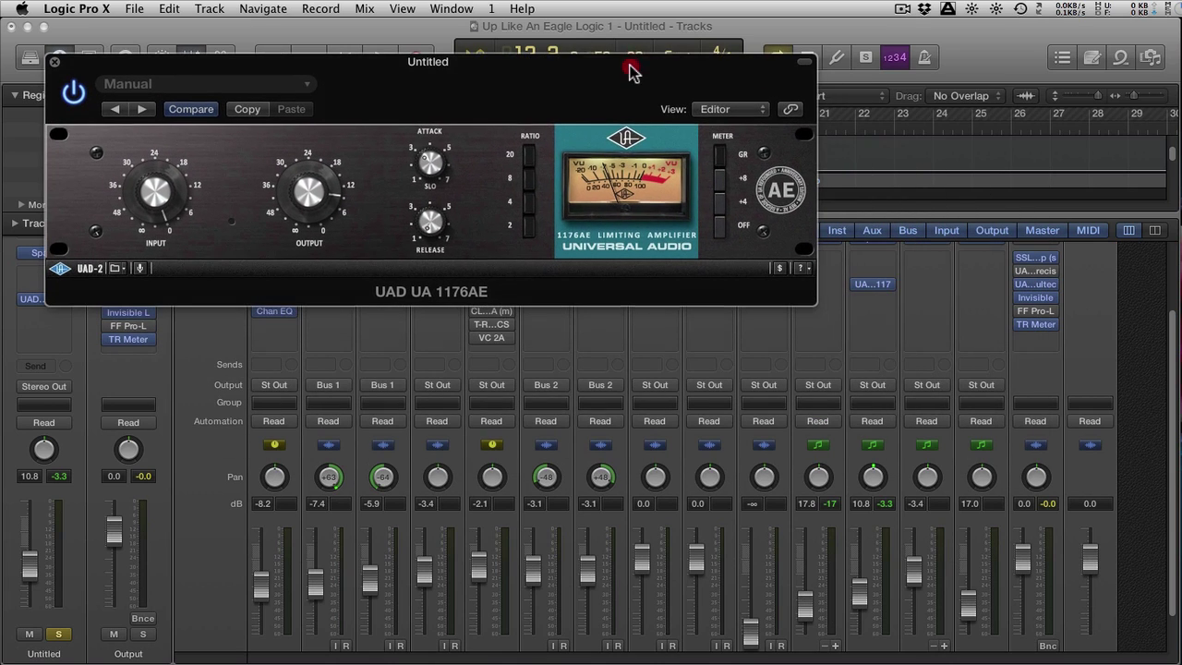
- Insert the Softube VC 76 from Audio Units after the 1176AE and position its window below
{"action": "left_click", "coordinate": [885, 311]}
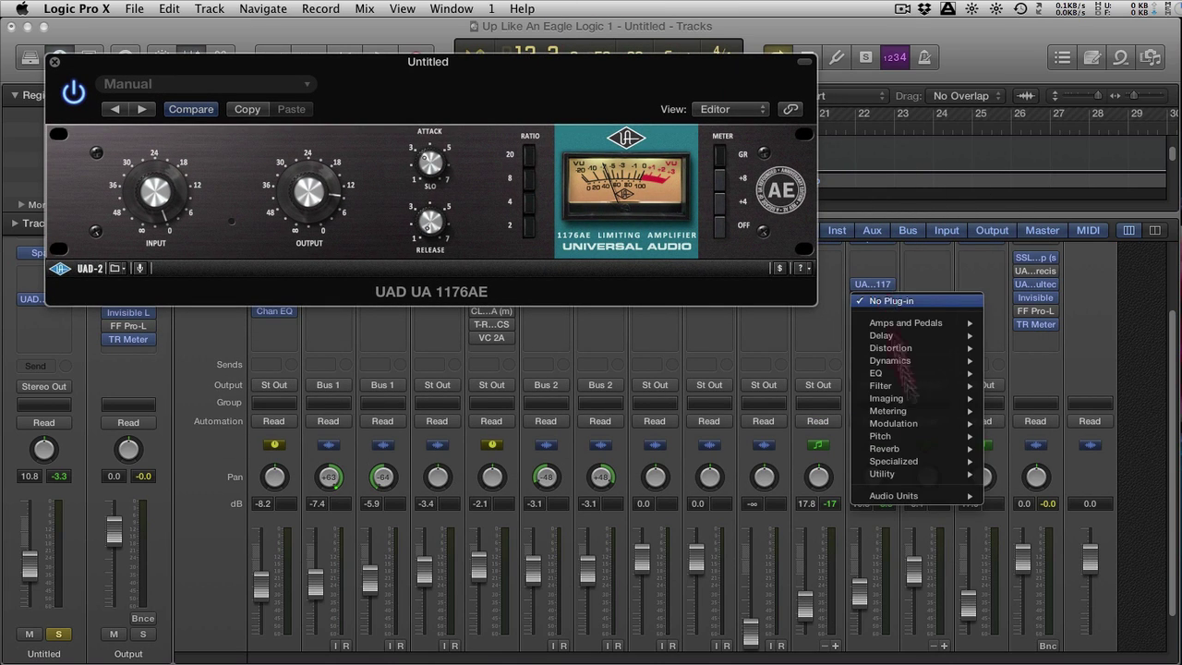
{"action": "left_click", "coordinate": [929, 496]}
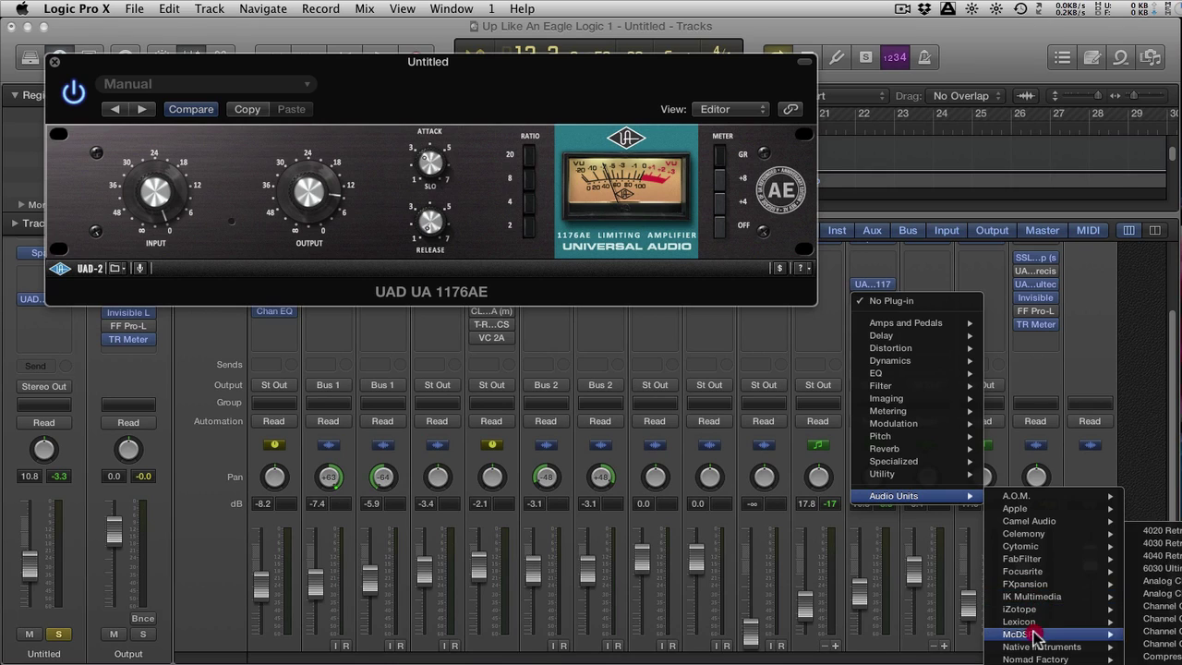
{"action": "mouse_move", "coordinate": [1035, 647]}
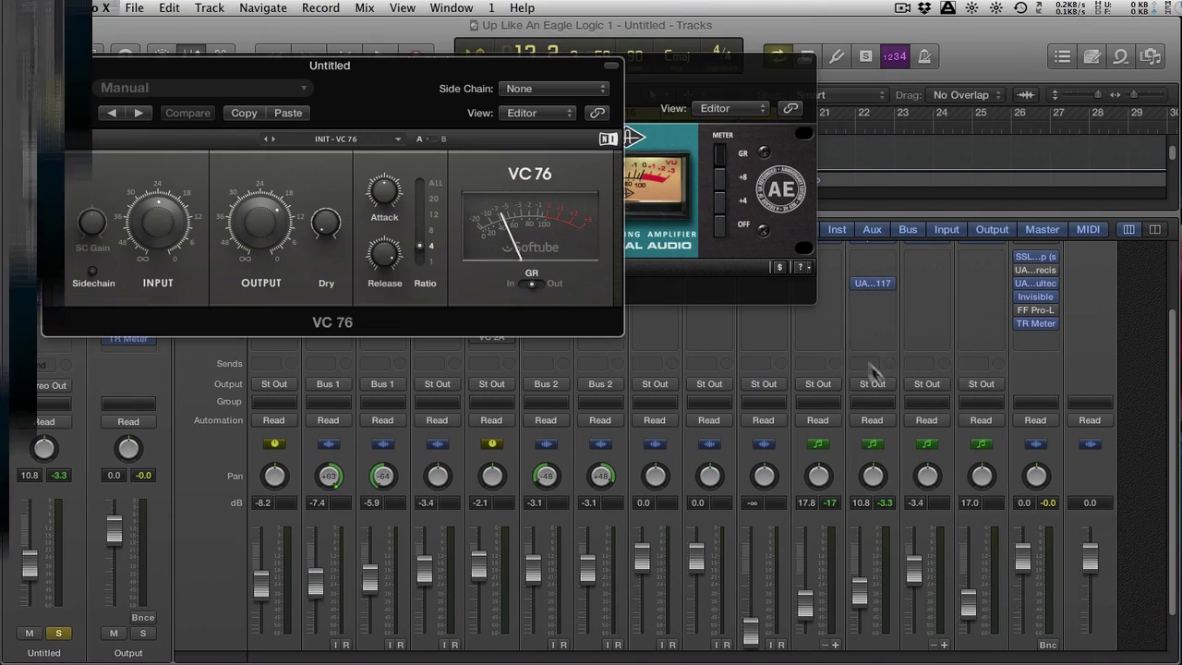
{"action": "left_click_drag", "start_coordinate": [419, 66], "coordinate": [416, 337]}
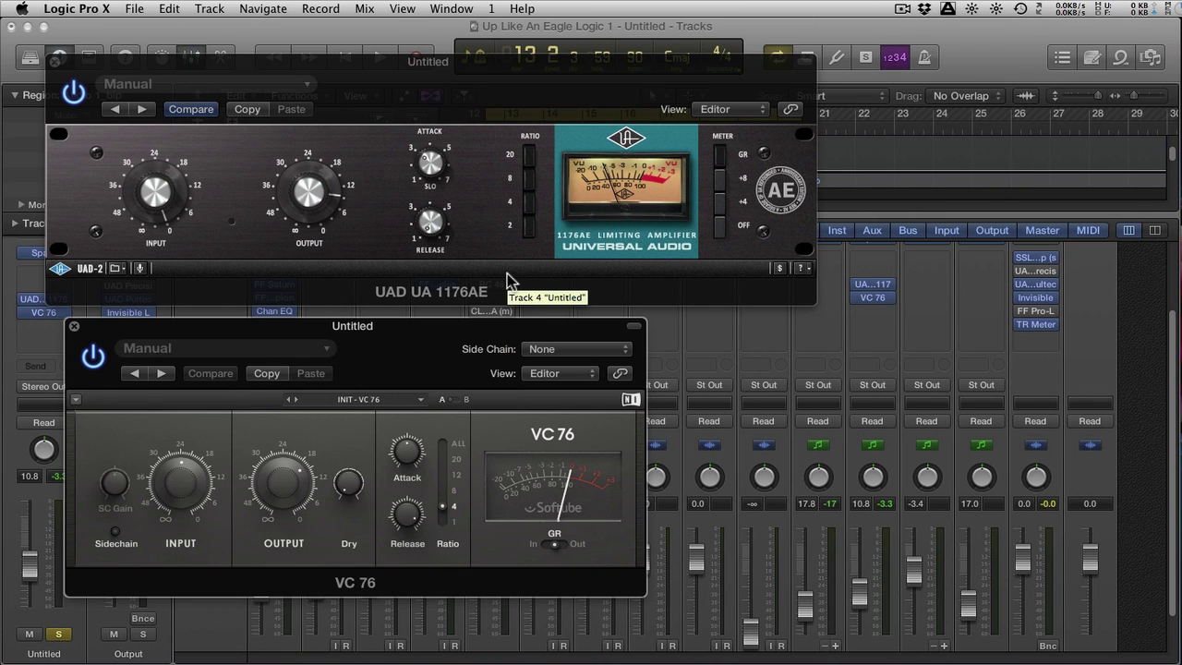
- Insert CLA-76 (s) in the next empty slot, move its window aside, then close it
{"action": "left_click", "coordinate": [876, 314]}
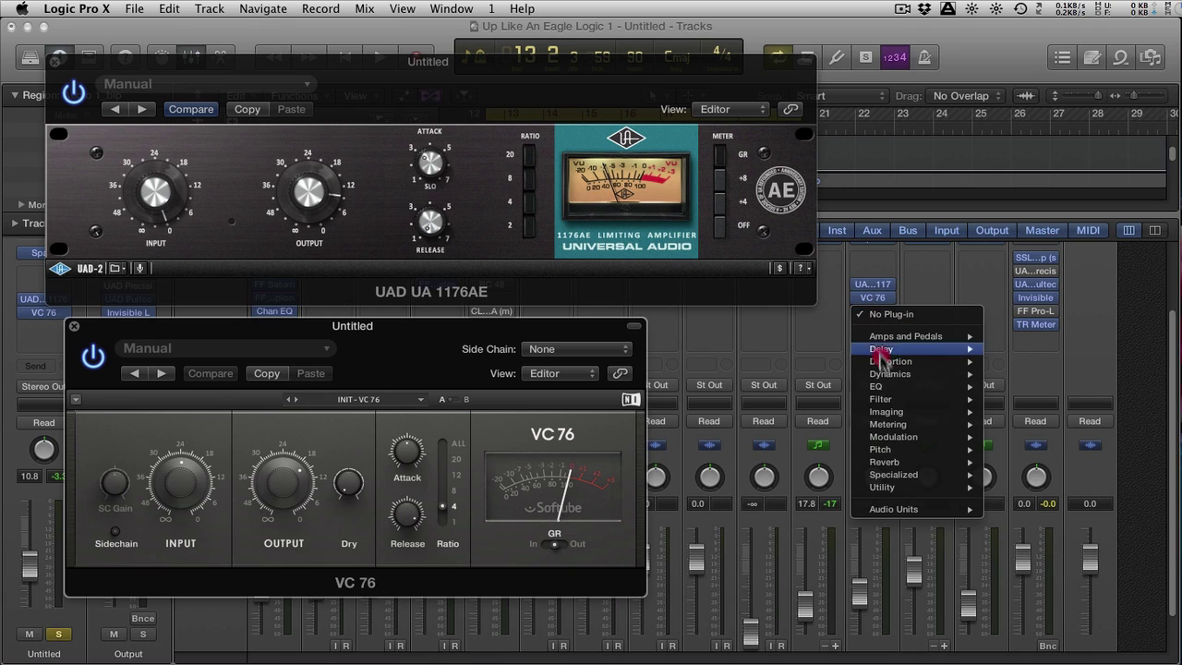
{"action": "mouse_move", "coordinate": [904, 508]}
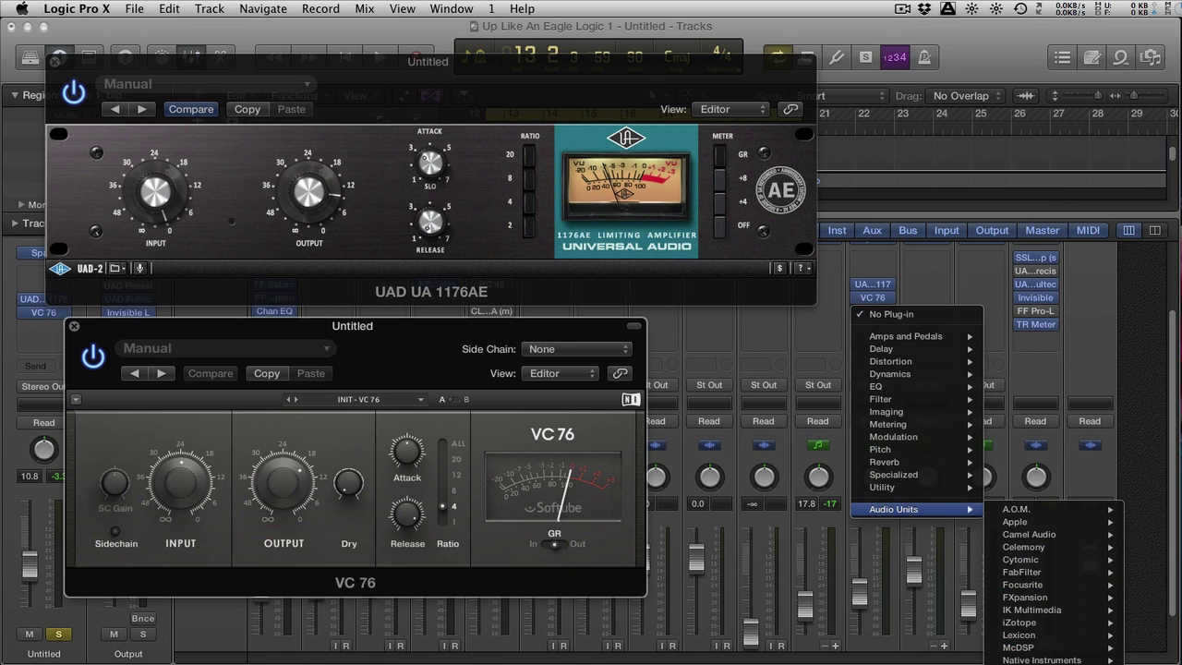
{"action": "mouse_move", "coordinate": [1053, 664]}
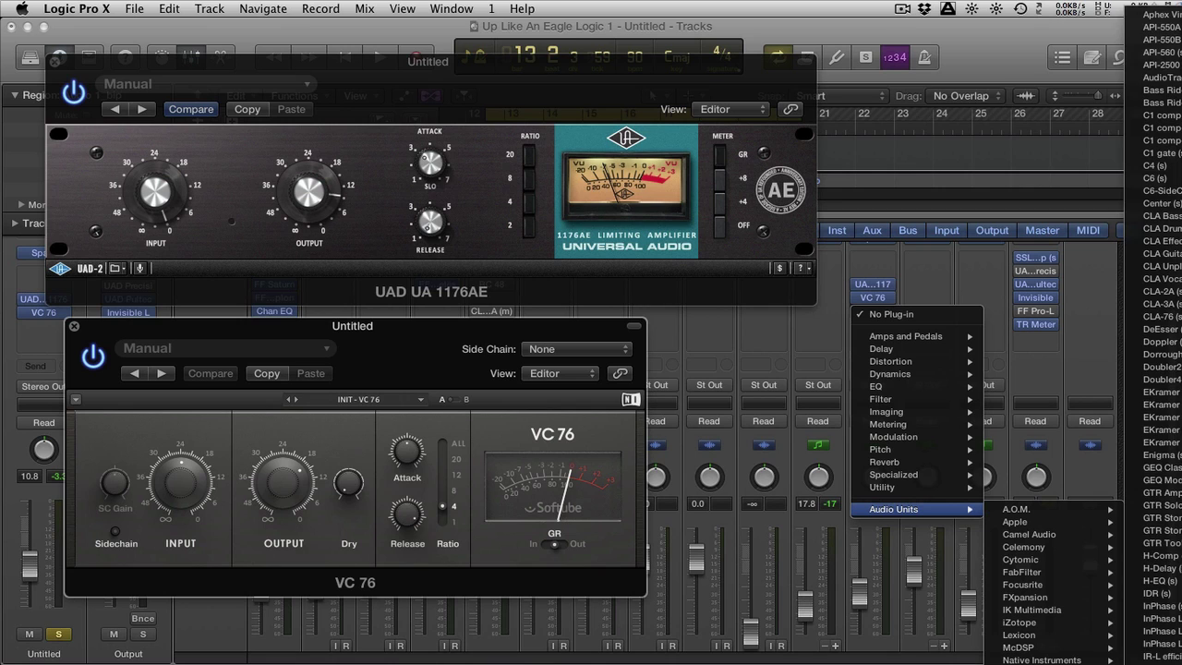
{"action": "left_click", "coordinate": [1166, 317]}
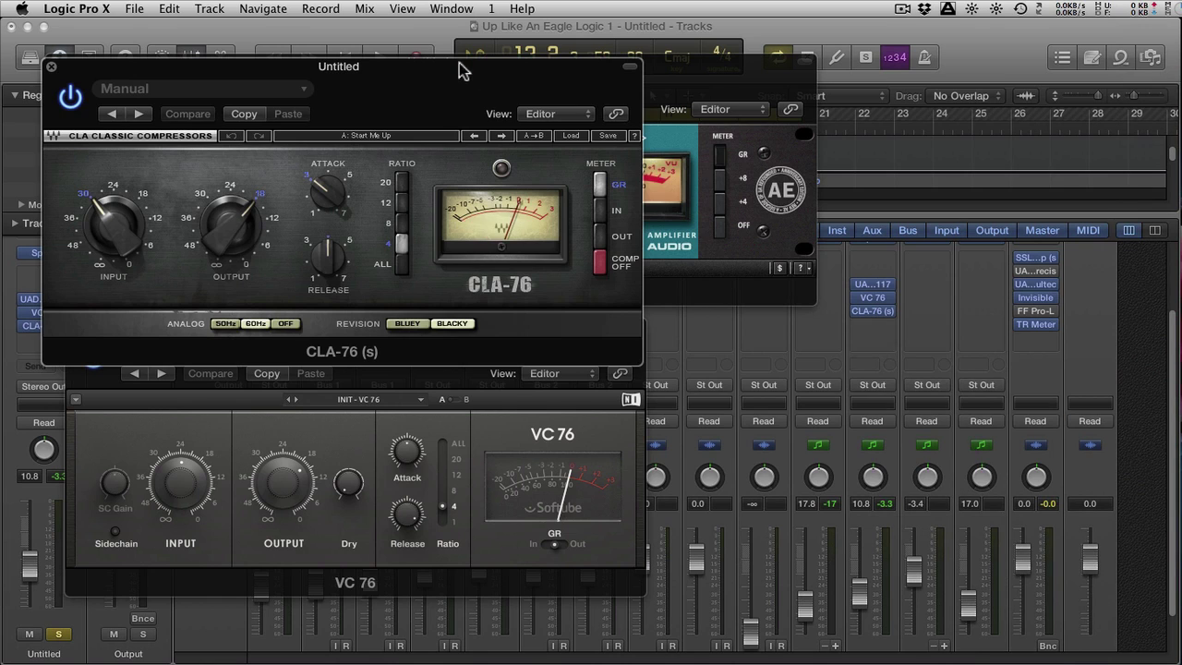
{"action": "left_click_drag", "start_coordinate": [462, 72], "coordinate": [970, 317]}
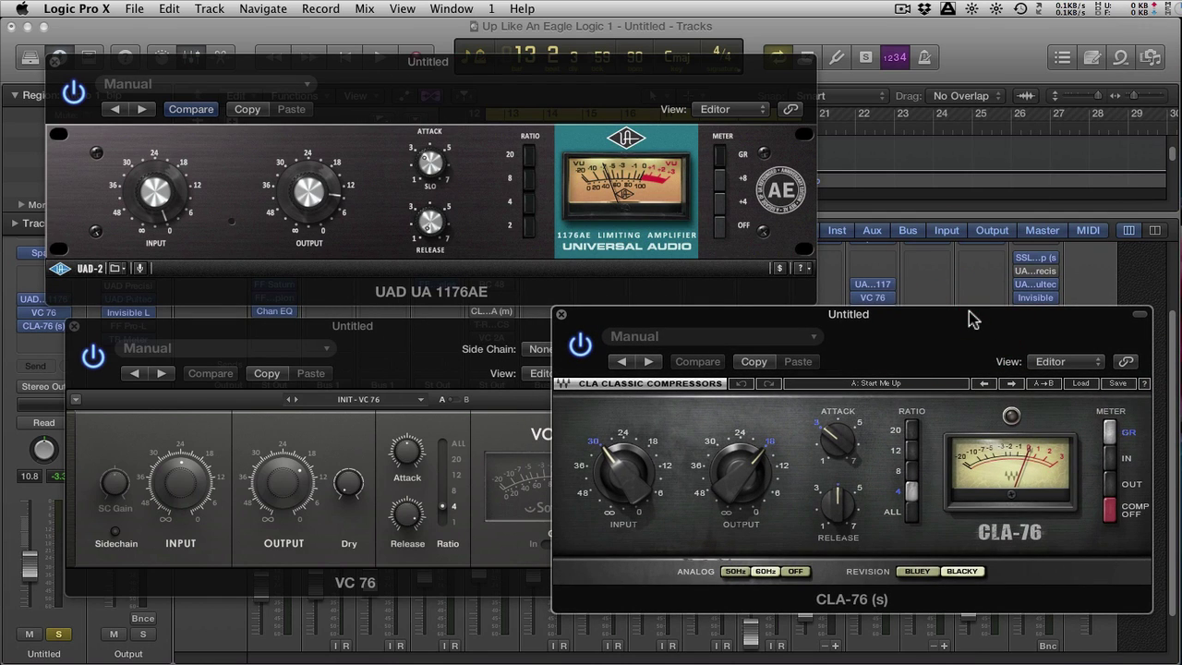
{"action": "left_click", "coordinate": [562, 315]}
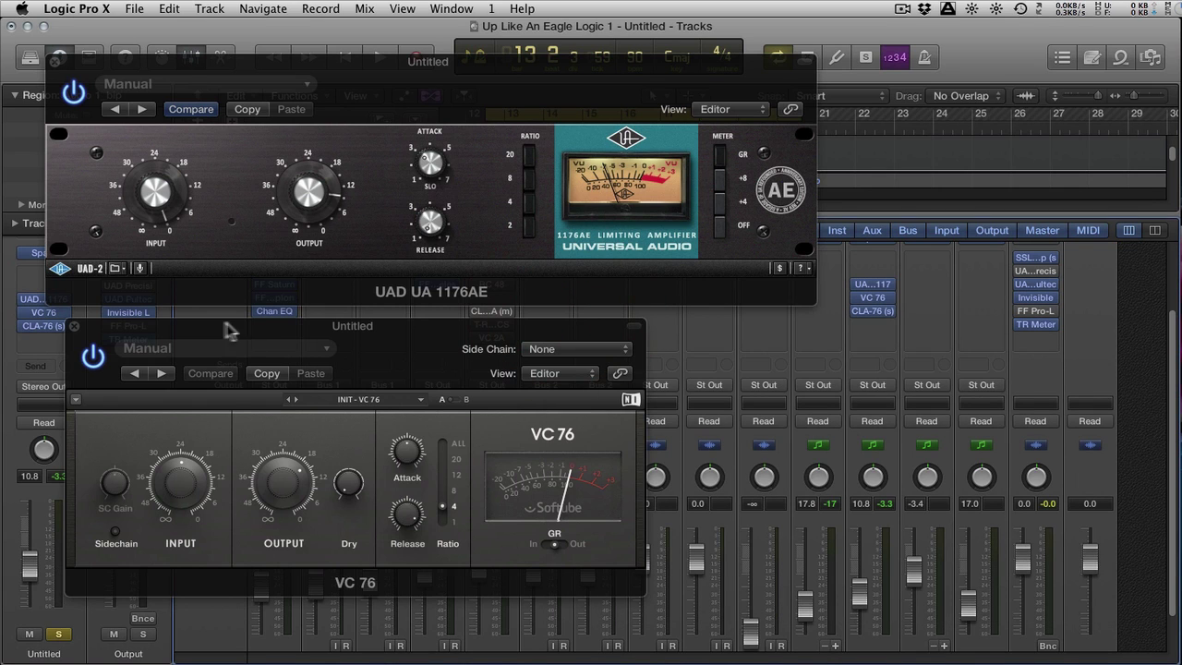
- Close VC 76, move the 1176AE window down, reopen CLA-76 and set its ratio to ALL
{"action": "left_click", "coordinate": [74, 326]}
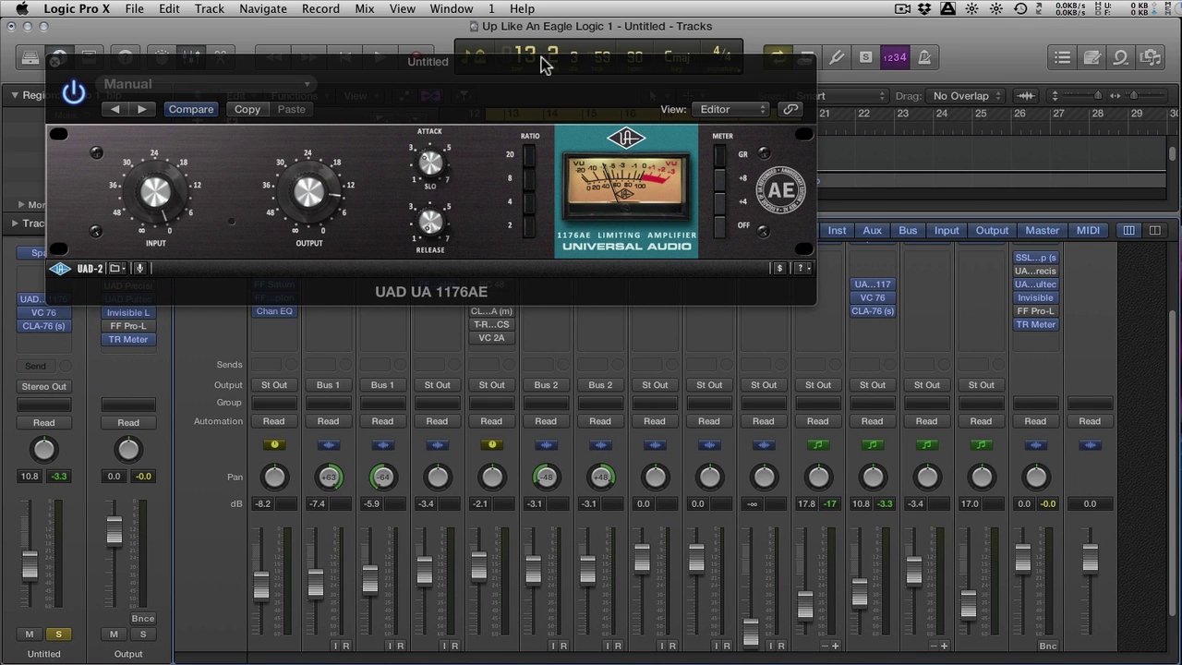
{"action": "left_click_drag", "start_coordinate": [545, 64], "coordinate": [744, 231]}
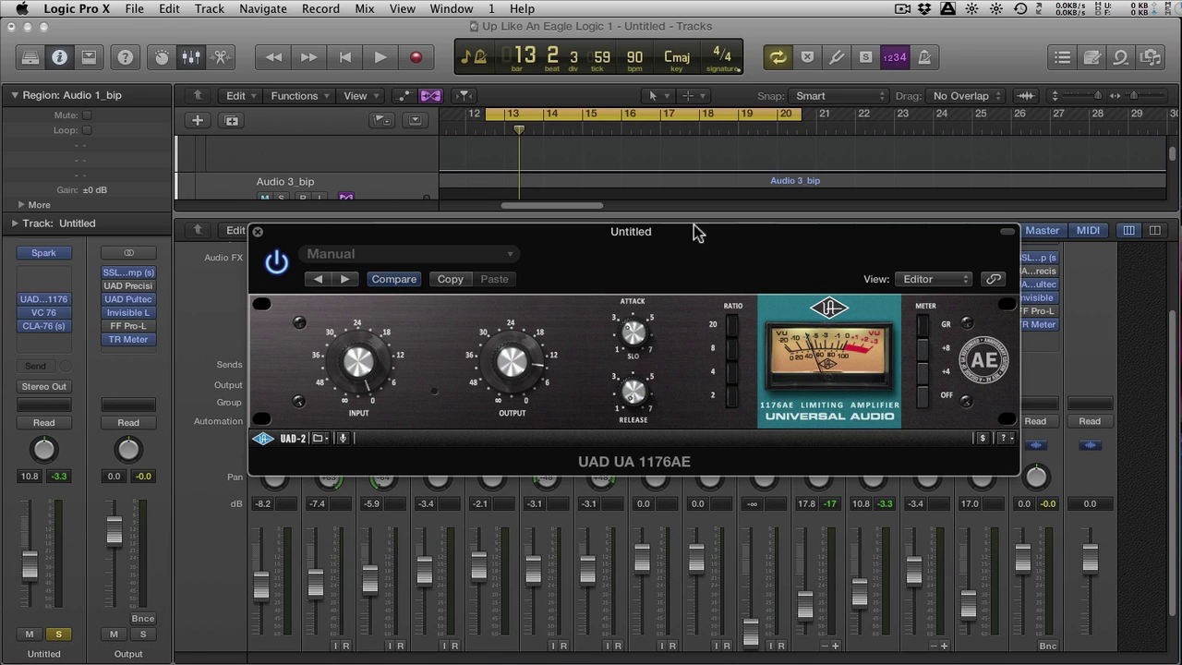
{"action": "left_click_drag", "start_coordinate": [699, 242], "coordinate": [548, 373]}
{"action": "left_click", "coordinate": [869, 311]}
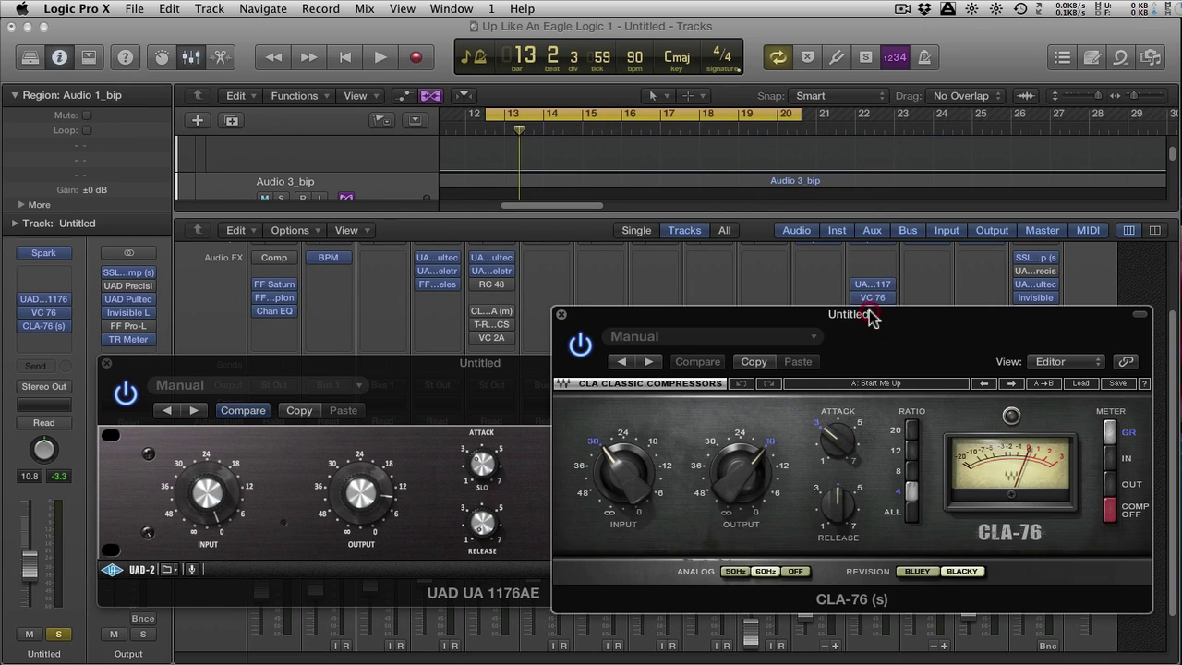
{"action": "left_click", "coordinate": [914, 513]}
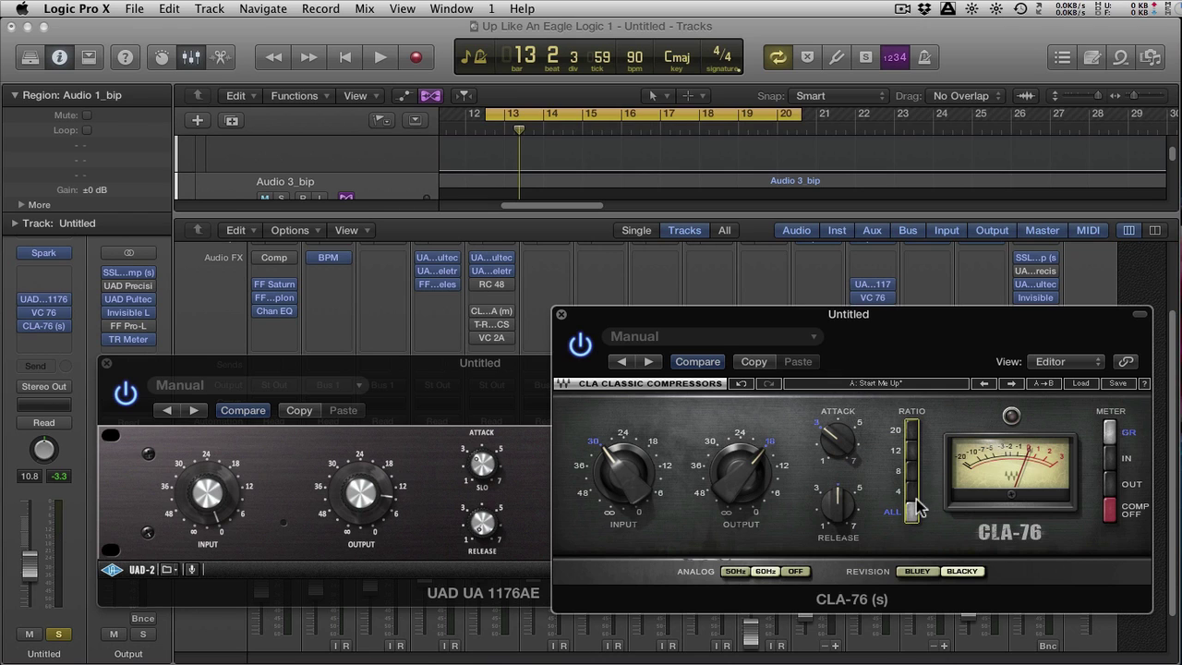
- Close CLA-76, switch the 1176AE off 4:1 to another ratio, reposition it, and start playback
{"action": "left_click", "coordinate": [562, 315]}
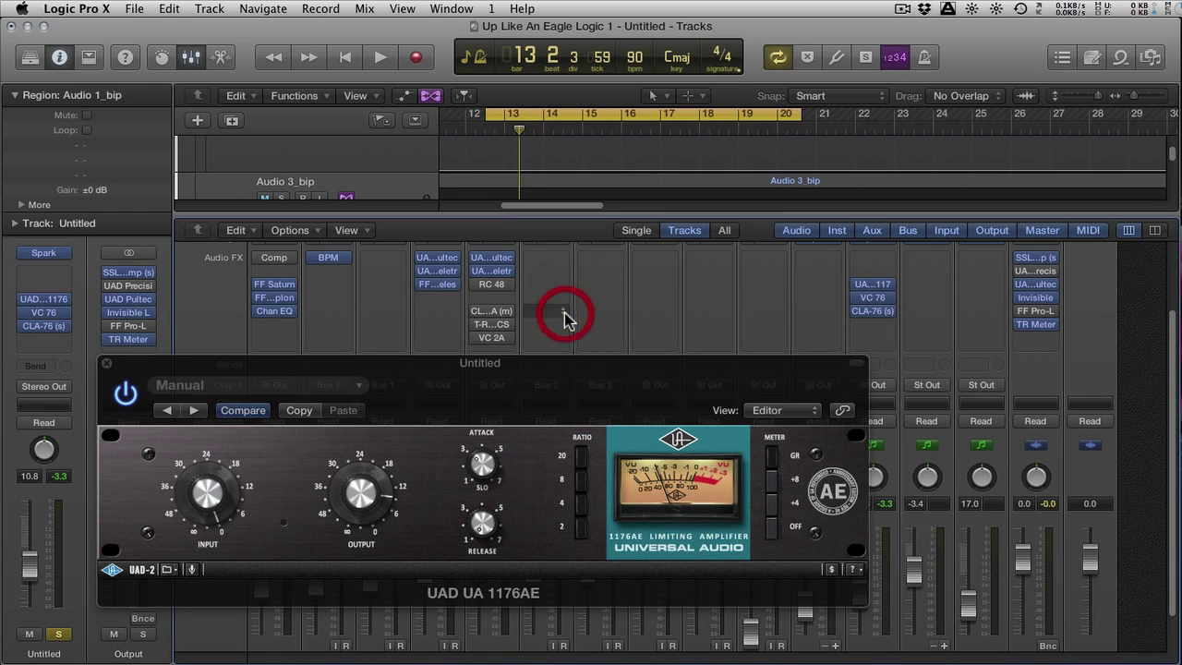
{"action": "left_click", "coordinate": [586, 511]}
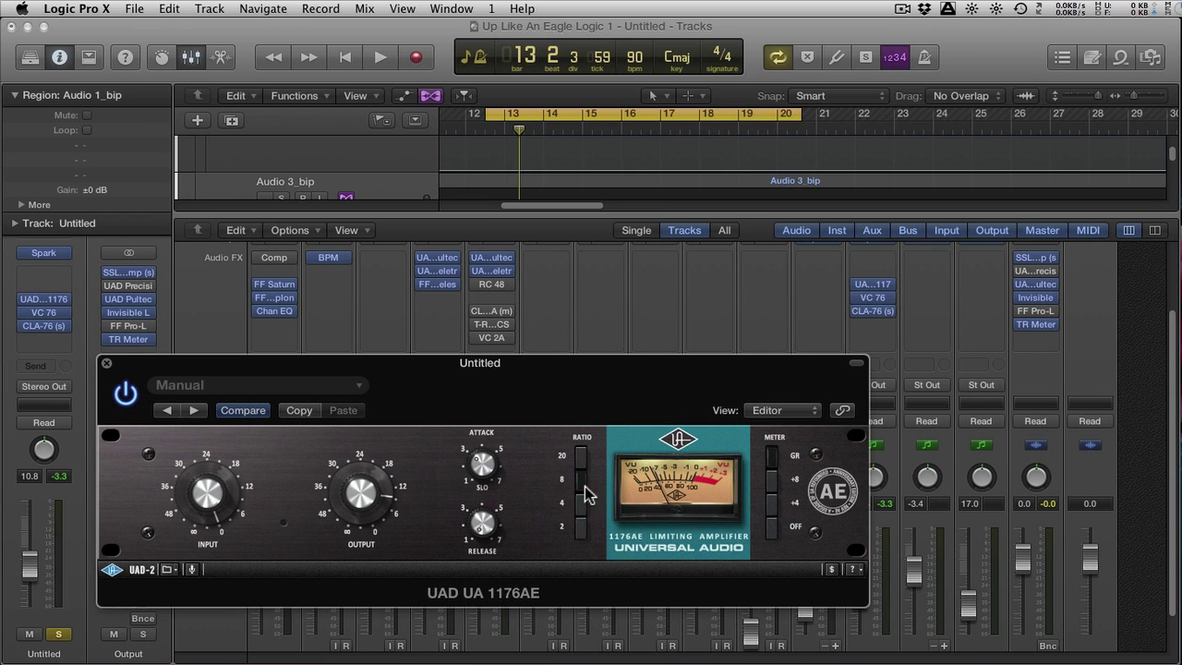
{"action": "left_click", "coordinate": [583, 526]}
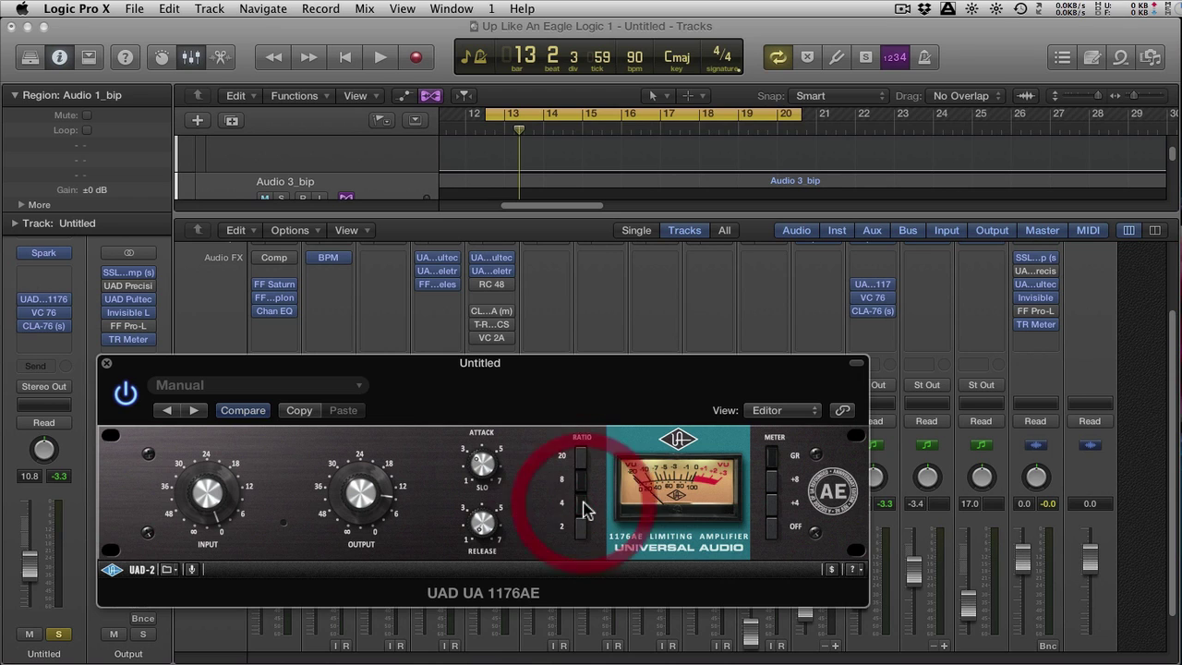
{"action": "left_click", "coordinate": [581, 453]}
{"action": "left_click_drag", "start_coordinate": [561, 365], "coordinate": [731, 271]}
{"action": "key", "text": "space"}
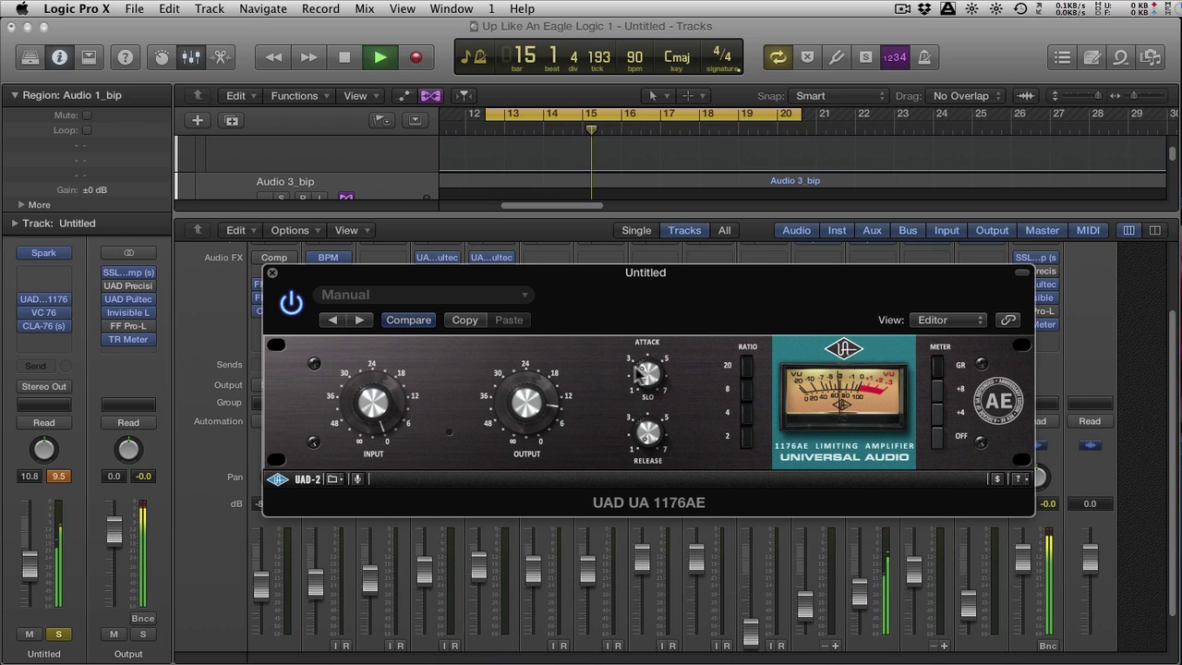
- Raise the 1176AE attack knob, then bypass and re-enable the plug-in during playback
{"action": "left_click_drag", "start_coordinate": [644, 372], "coordinate": [663, 290]}
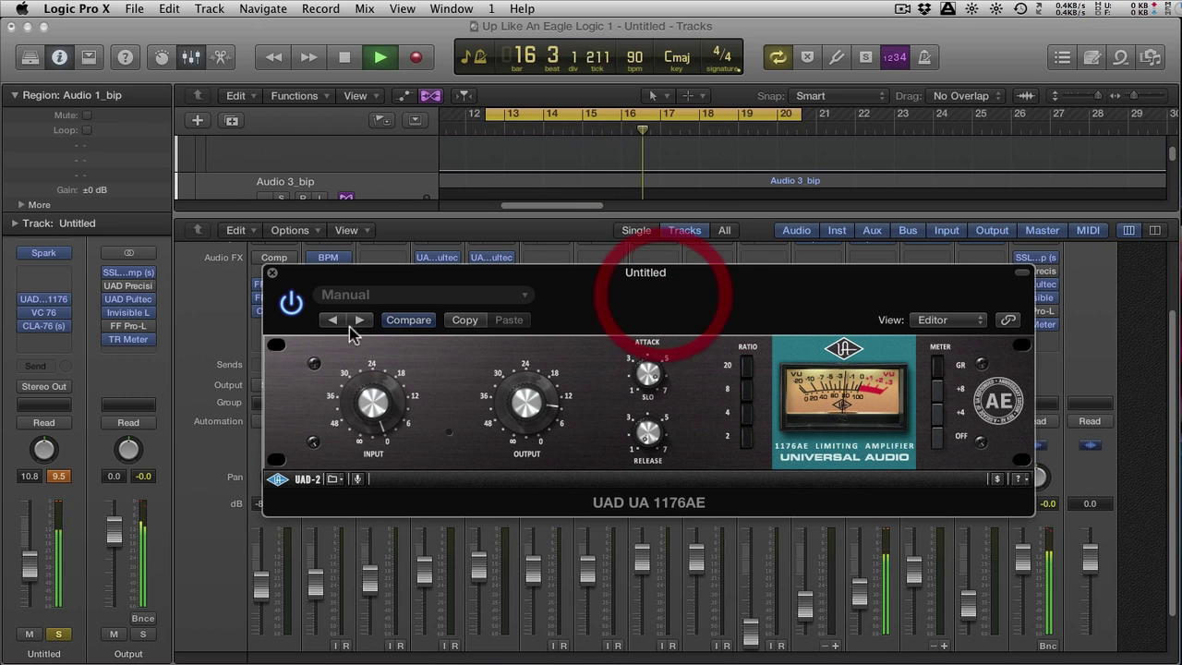
{"action": "left_click", "coordinate": [291, 305]}
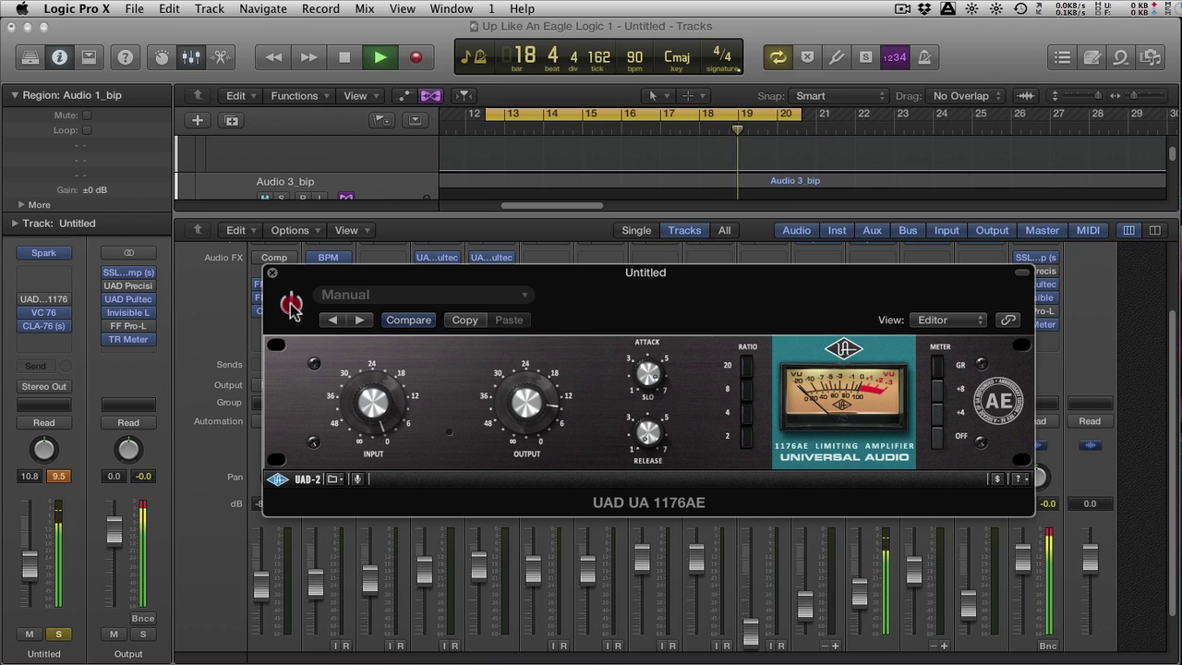
{"action": "left_click", "coordinate": [291, 305]}
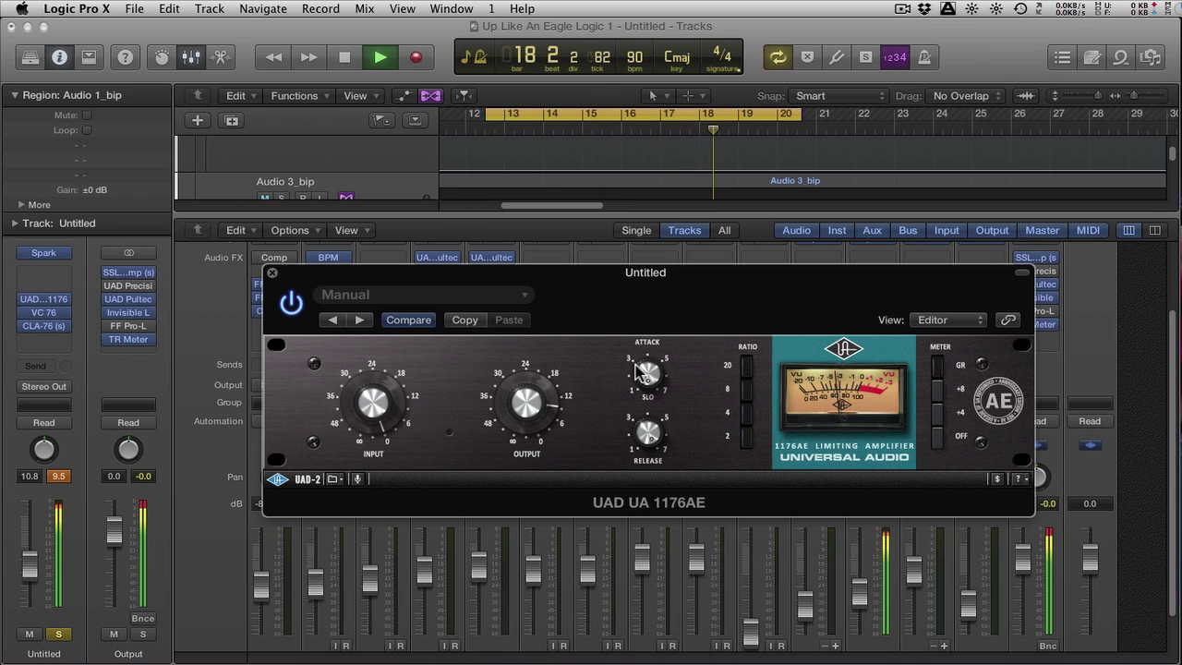
- Fine-tune the 1176AE OUTPUT knob upward for make-up gain, resetting the channel peak readout
{"action": "left_click_drag", "start_coordinate": [529, 397], "coordinate": [536, 420]}
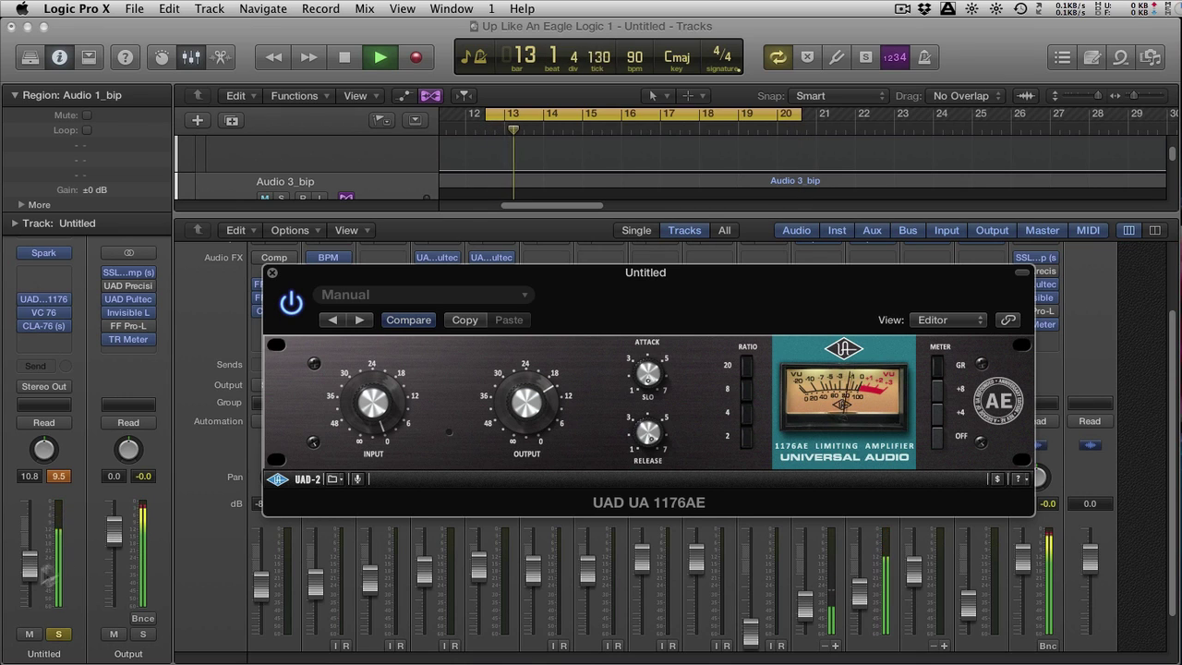
{"action": "left_click", "coordinate": [58, 476]}
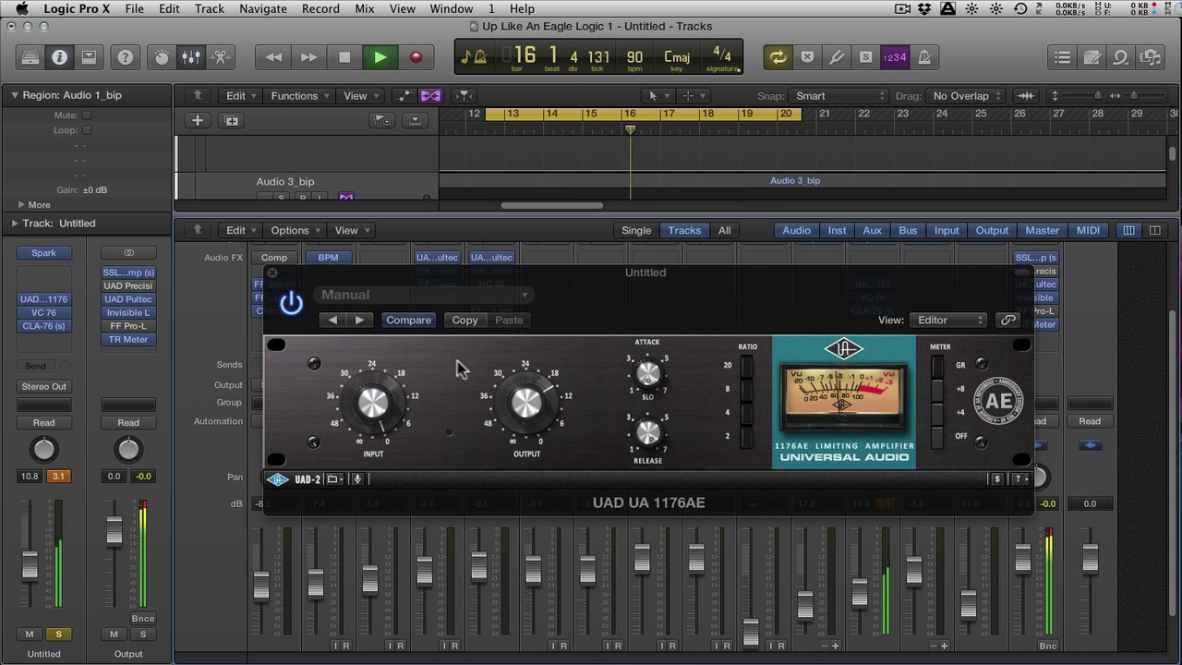
{"action": "left_click_drag", "start_coordinate": [526, 403], "coordinate": [529, 436]}
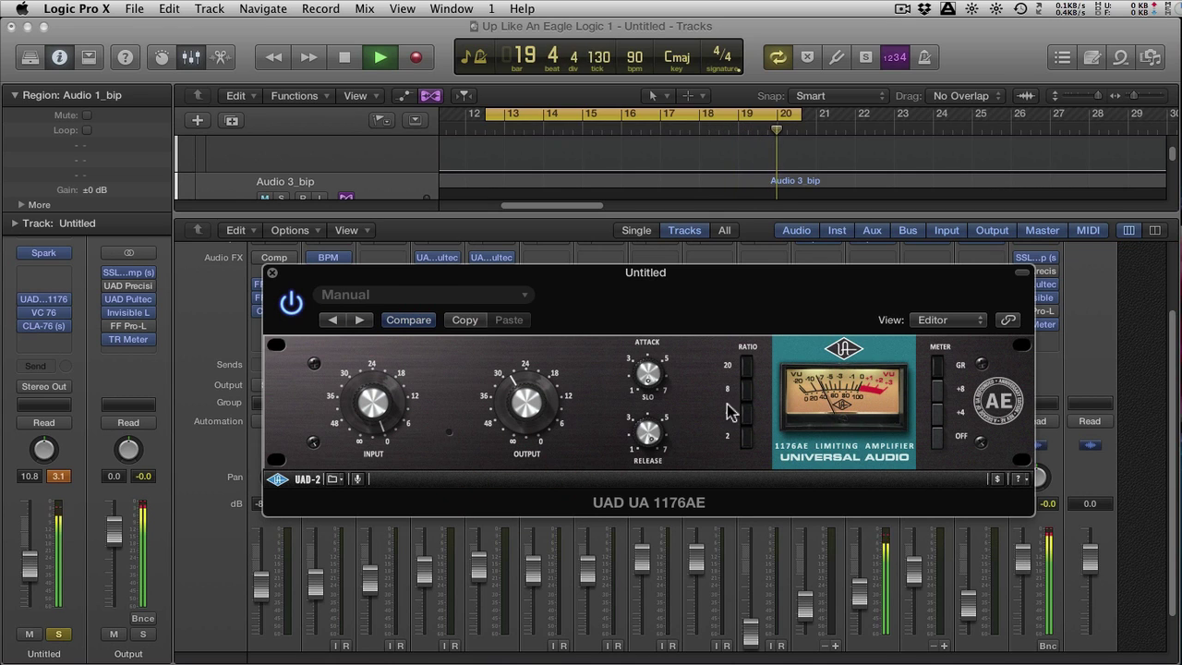
{"action": "left_click_drag", "start_coordinate": [562, 401], "coordinate": [557, 380]}
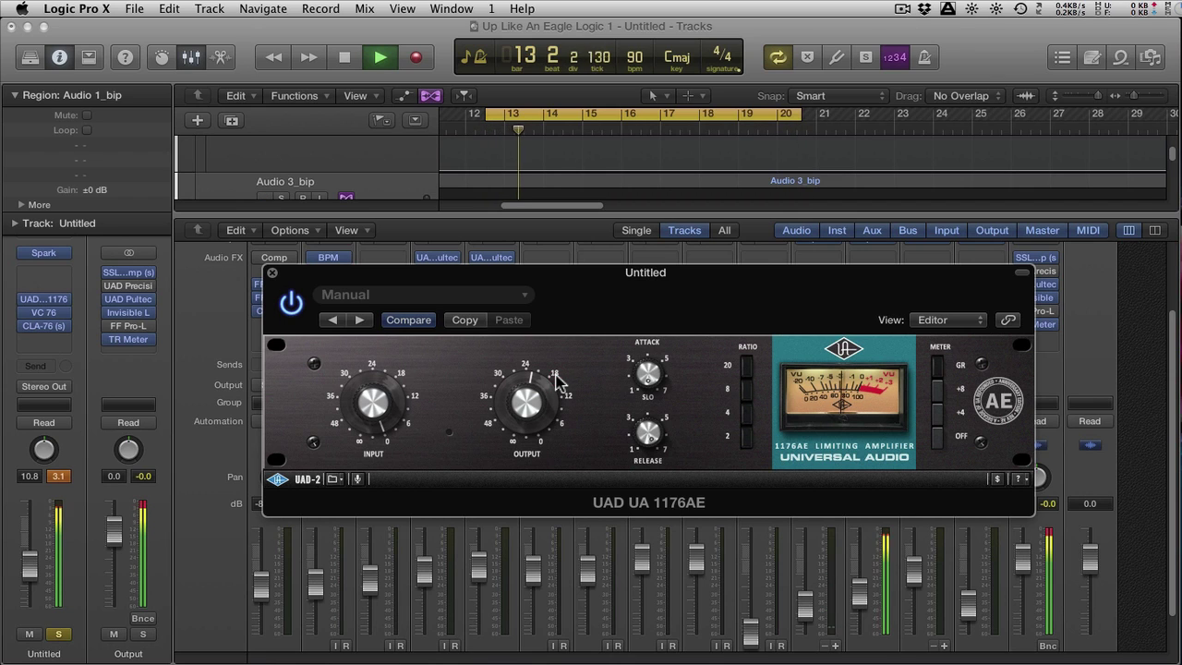
- Try the 1176AE's 8:1 ratio on the drums, then stop playback around bar 19
{"action": "left_click", "coordinate": [555, 383]}
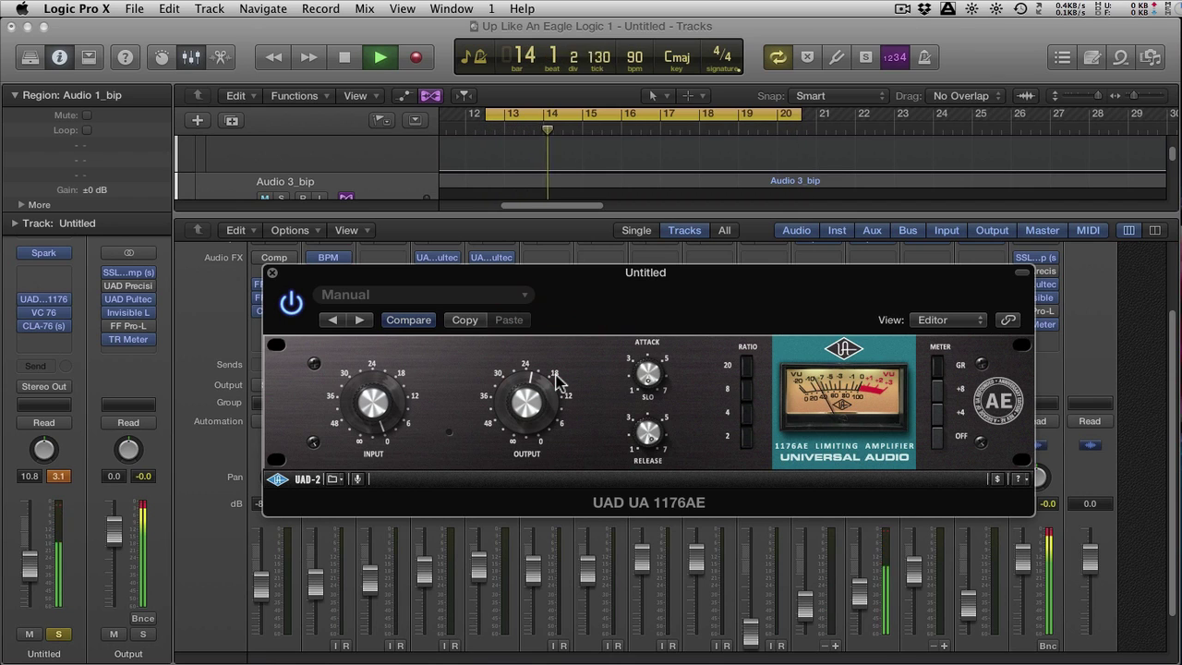
{"action": "left_click", "coordinate": [705, 71]}
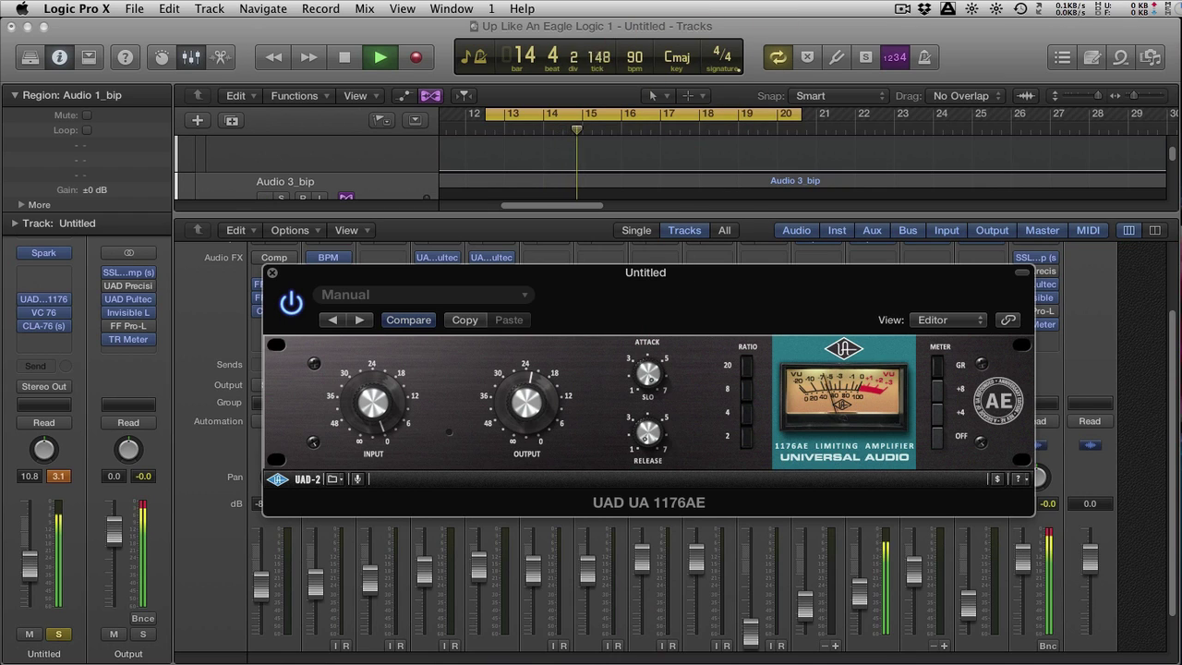
{"action": "left_click", "coordinate": [649, 374]}
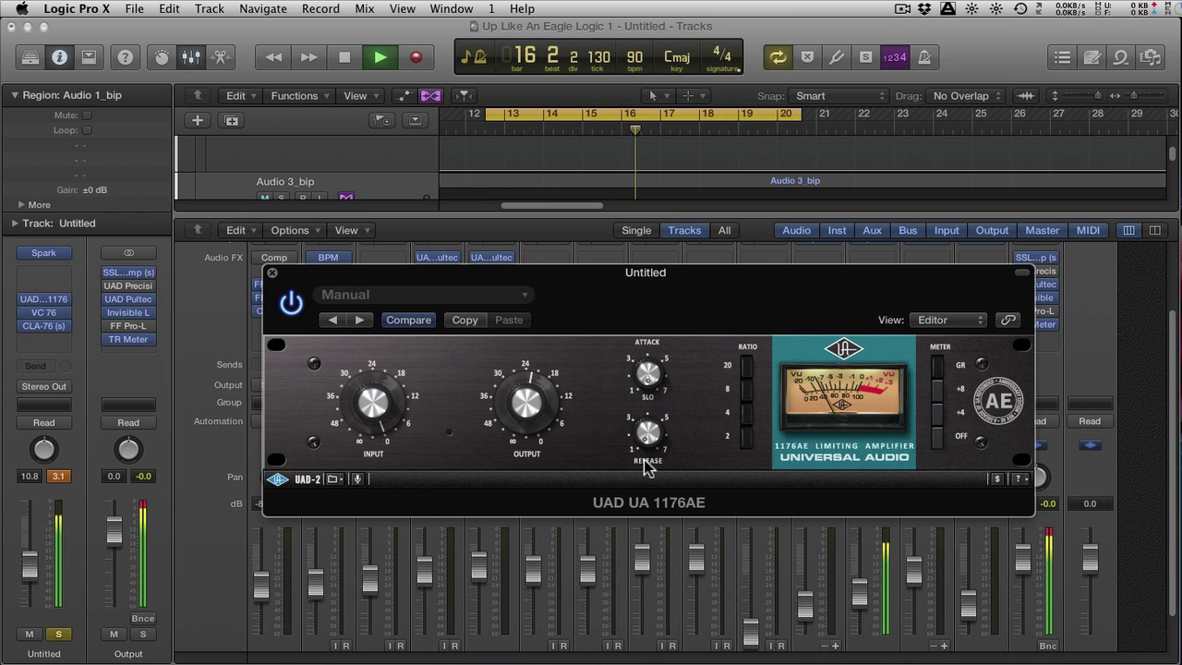
{"action": "left_click", "coordinate": [528, 406]}
{"action": "left_click", "coordinate": [747, 395]}
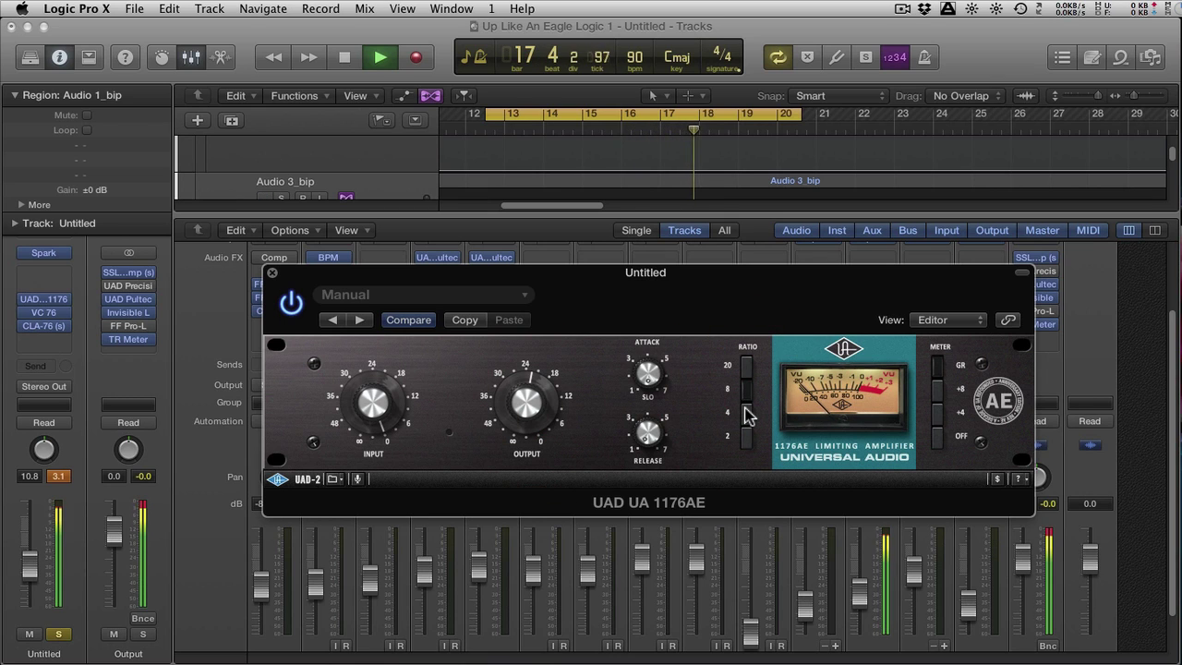
{"action": "left_click", "coordinate": [747, 392]}
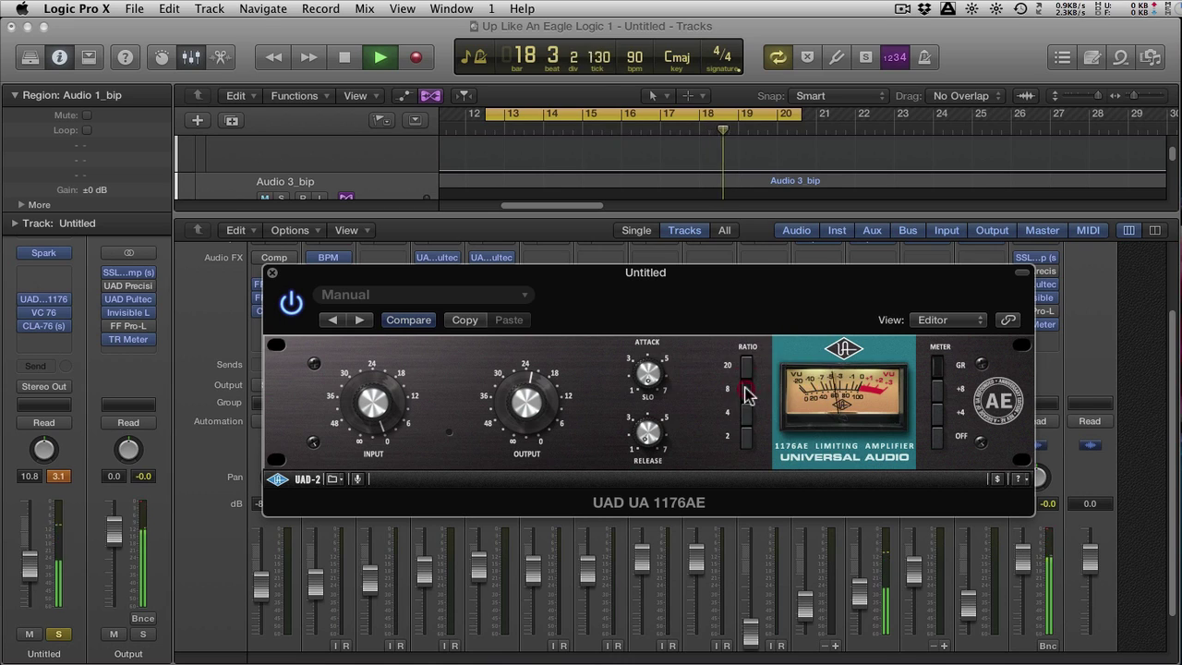
{"action": "key", "text": "space"}
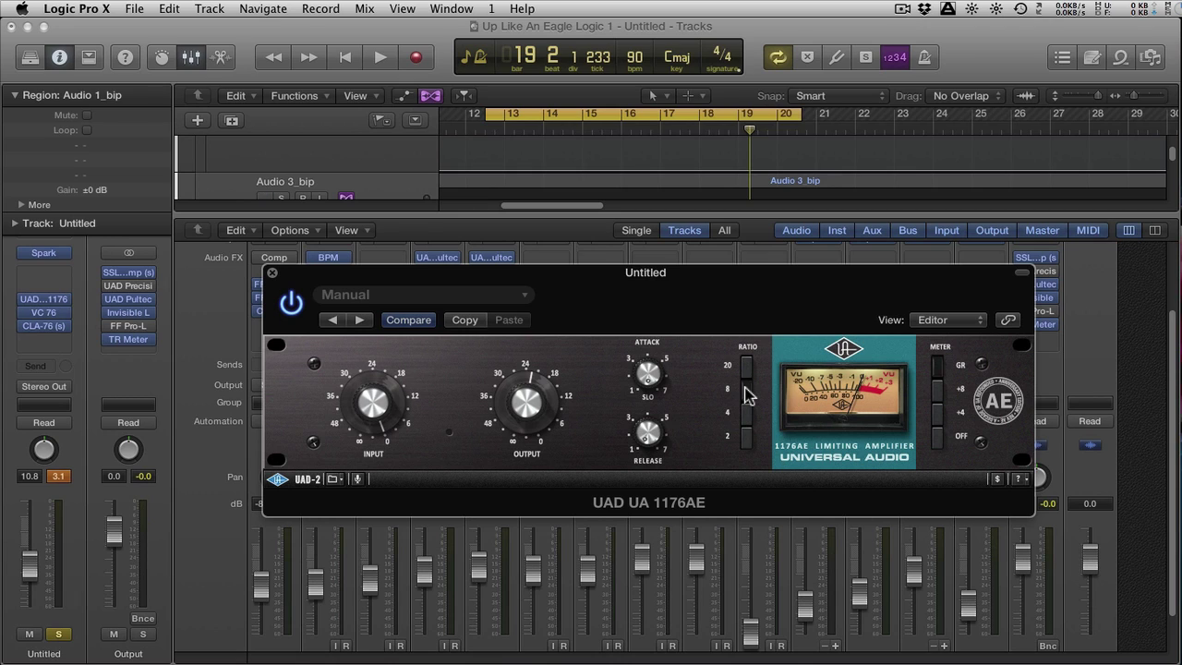
{"action": "left_click_drag", "start_coordinate": [654, 351], "coordinate": [651, 403]}
{"action": "left_click", "coordinate": [650, 363]}
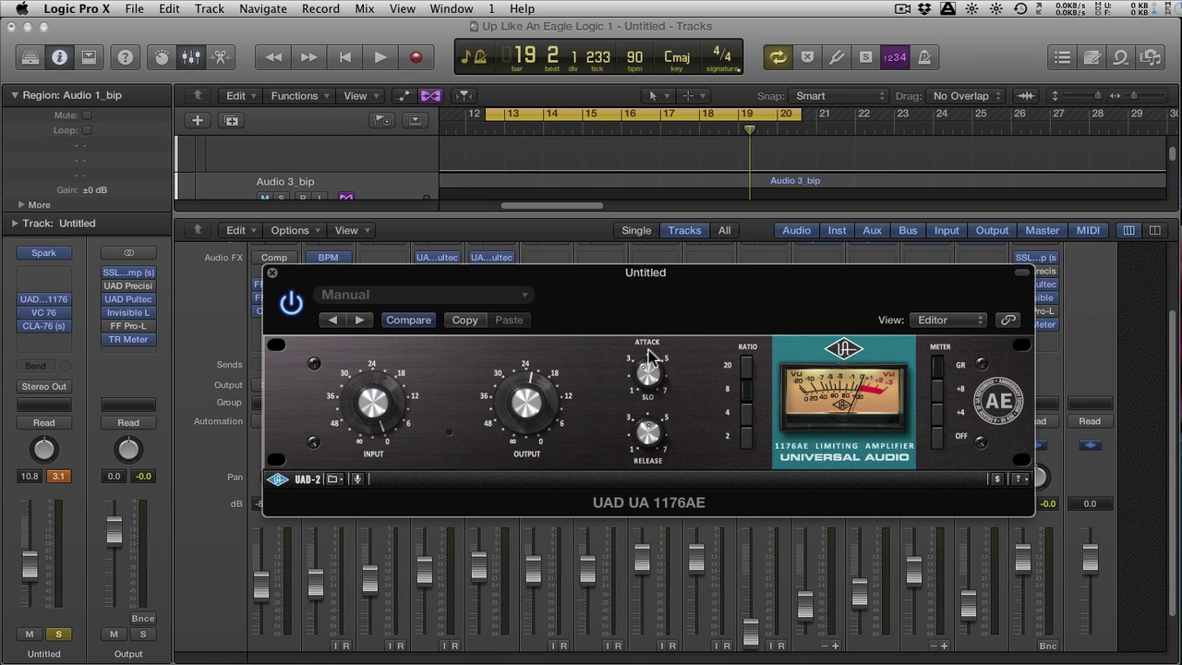